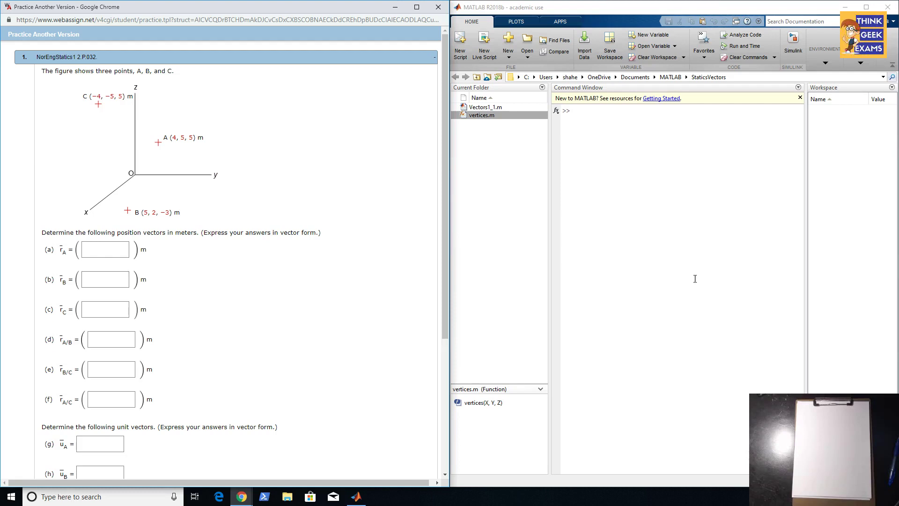
Focus the MATLAB Command Window beside the three-point position-vector problem
{"action": "left_click", "coordinate": [611, 222]}
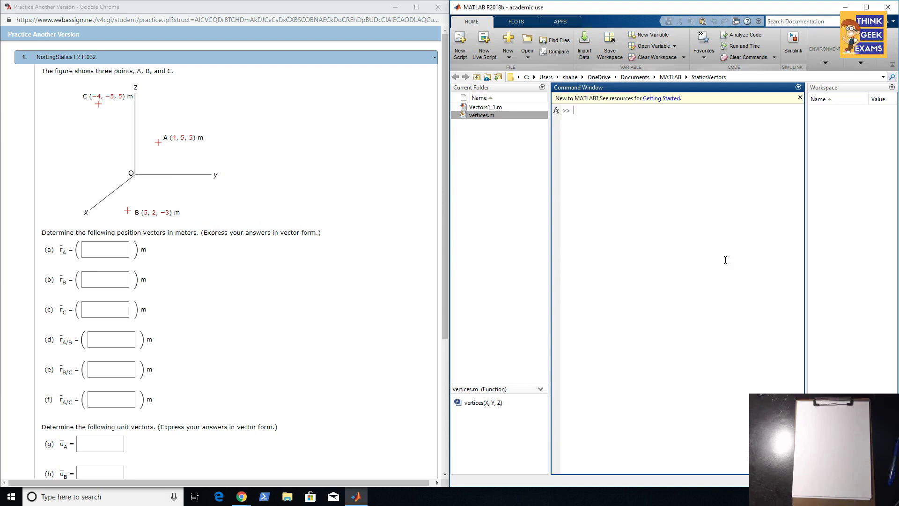
{"action": "type", "text": "A "}
{"action": "type", "text": "4"}
{"action": "type", "text": " 5  5]"}
{"action": "type", "text": ";"}
{"action": "type", "text": " B"}
{"action": "type", "text": " = ["}
{"action": "type", "text": "5"}
{"action": "type", "text": " 2 -3"}
{"action": "type", "text": "]"}
{"action": "type", "text": " C "}
{"action": "type", "text": "["}
{"action": "type", "text": "-4"}
{"action": "type", "text": "-4"}
Define A = [4 5 5], B = [5 2 -3] and C = [-4 -5 5] in one command
{"action": "key", "text": "BackSpace"}
{"action": "key", "text": "BackSpace"}
{"action": "type", "text": "5 5];"}
{"action": "key", "text": "Return"}
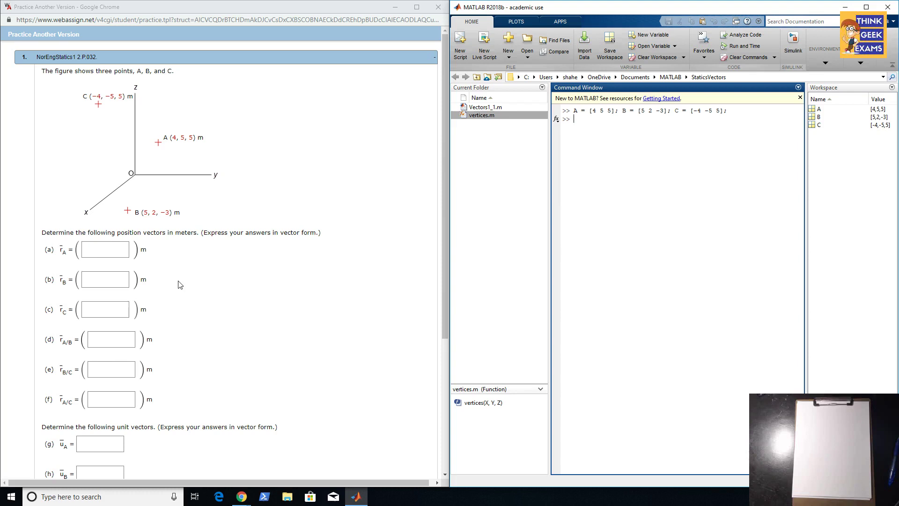
{"action": "scroll", "coordinate": [179, 285], "scroll_direction": "down", "scroll_amount": 2}
{"action": "scroll", "coordinate": [179, 284], "scroll_direction": "down", "scroll_amount": 1}
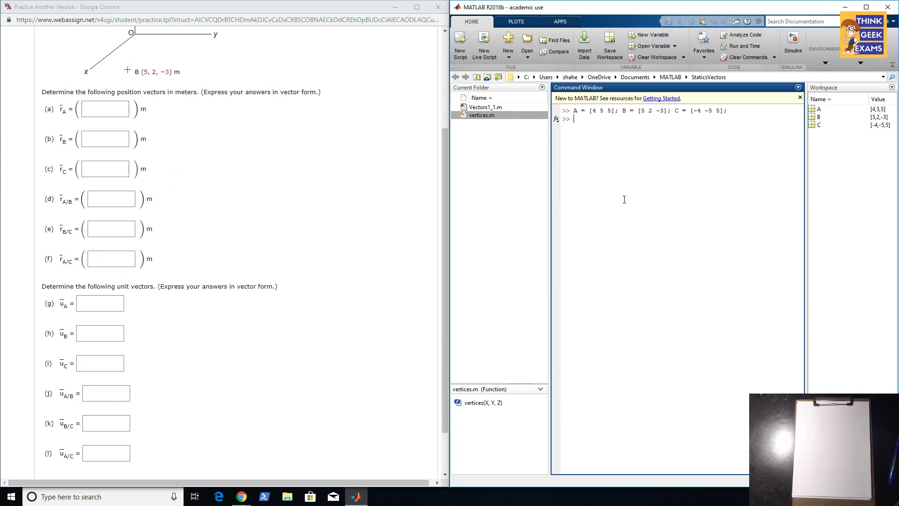
{"action": "type", "text": "R"}
Set r_A = A so MATLAB displays 4 5 5
{"action": "key", "text": "BackSpace"}
{"action": "type", "text": "r_"}
{"action": "type", "text": "A"}
{"action": "type", "text": " = A"}
{"action": "key", "text": "Return"}
Enter 4i + 5j + 5k in part (a) with the physPad unit-vector symbols
{"action": "left_click", "coordinate": [105, 109]}
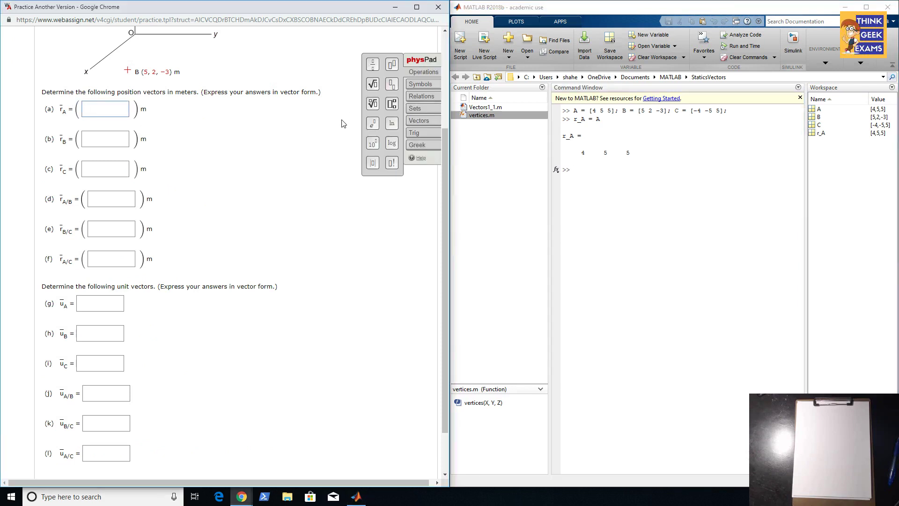
{"action": "left_click", "coordinate": [417, 120]}
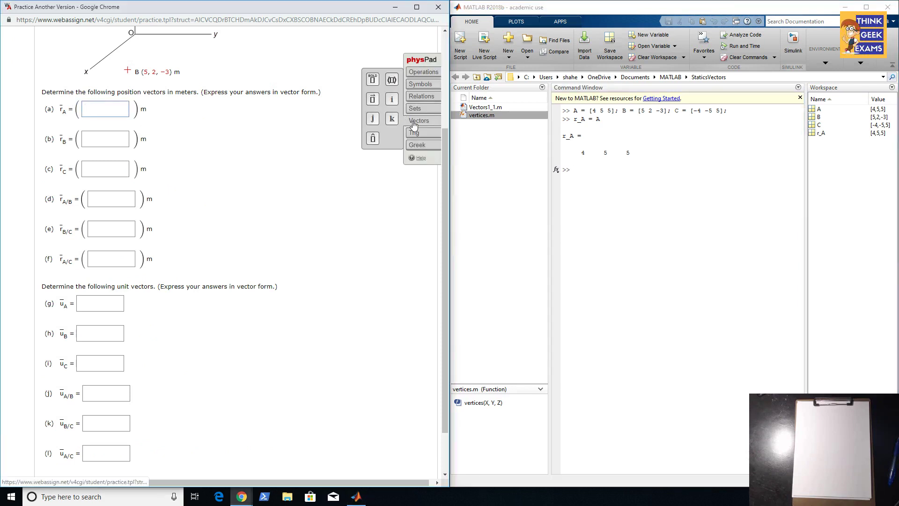
{"action": "type", "text": "4"}
{"action": "left_click", "coordinate": [392, 99]}
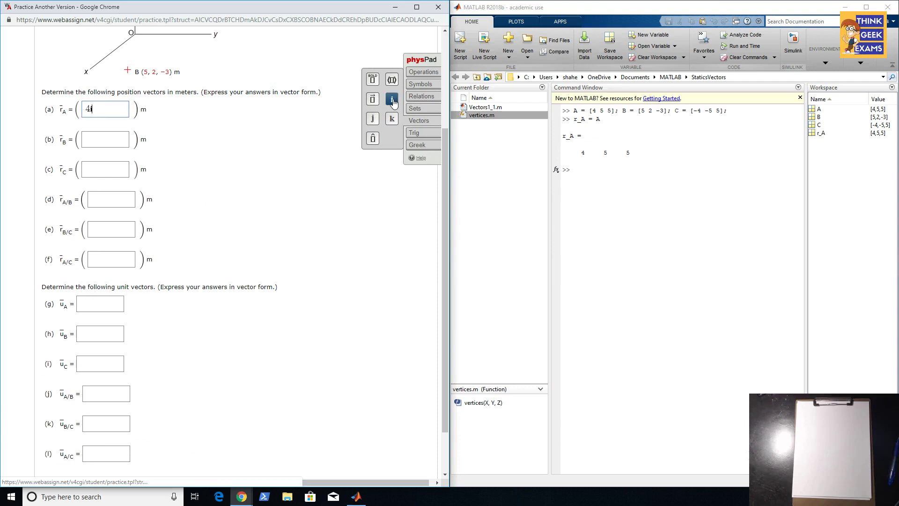
{"action": "type", "text": "+ "}
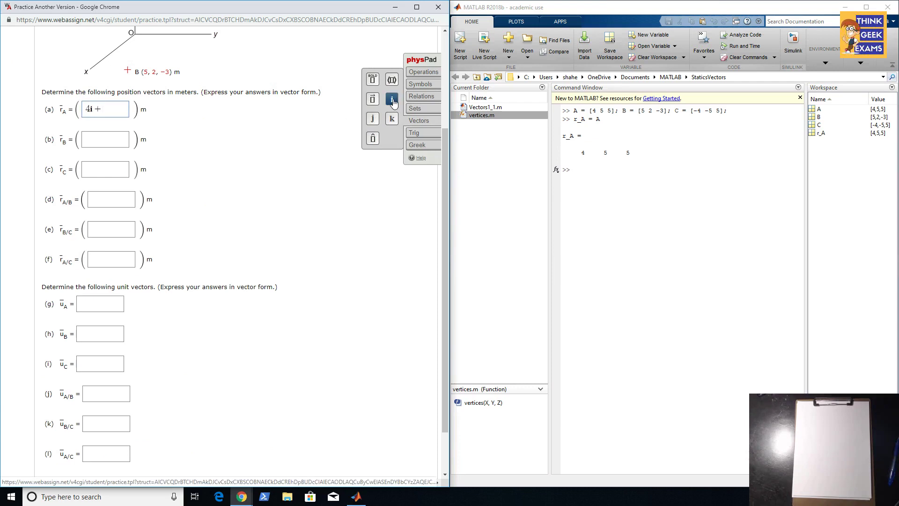
{"action": "type", "text": "5"}
{"action": "left_click", "coordinate": [372, 118]}
{"action": "type", "text": "+"}
{"action": "left_click", "coordinate": [390, 118]}
{"action": "type", "text": "5"}
{"action": "left_click", "coordinate": [391, 119]}
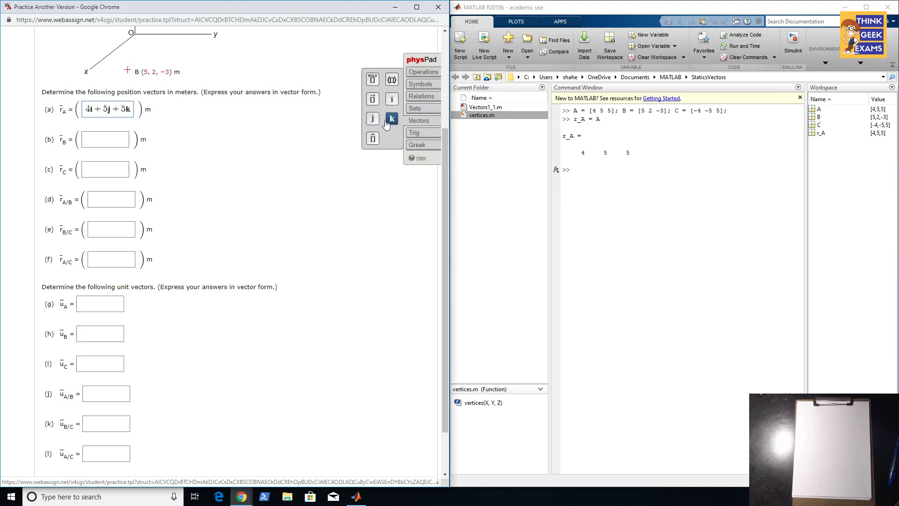
{"action": "left_click", "coordinate": [113, 140]}
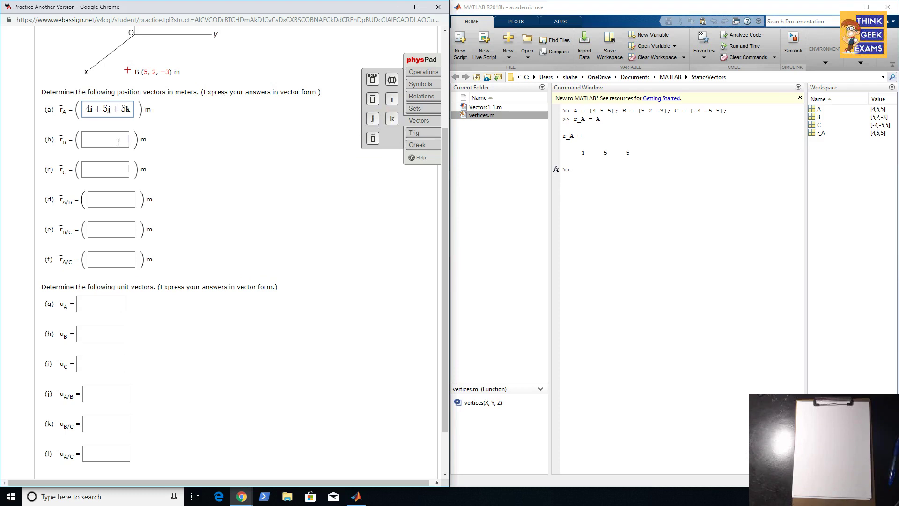
{"action": "left_click", "coordinate": [601, 182]}
{"action": "type", "text": "r_B = "}
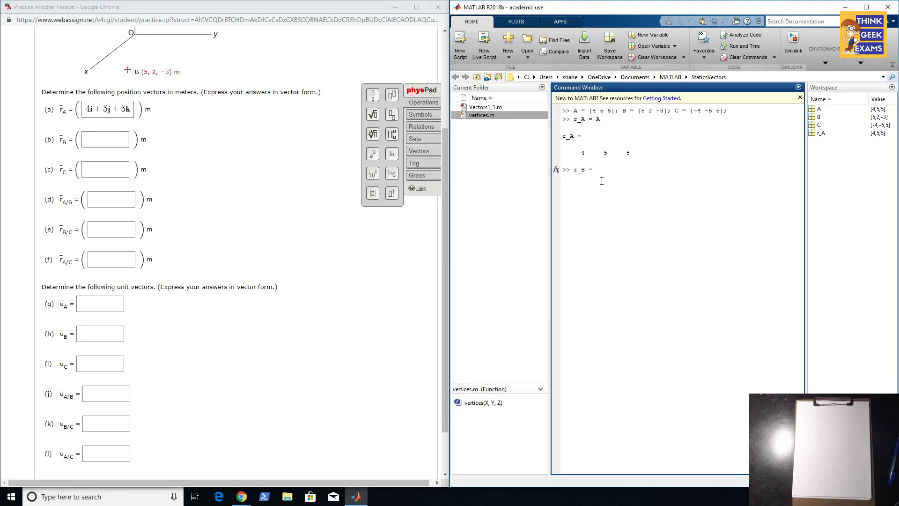
{"action": "type", "text": "B"}
Compute r_B = B (5 2 −3) and enter 5i + 2j − 3k in part (b)
{"action": "key", "text": "Return"}
{"action": "left_click", "coordinate": [112, 140]}
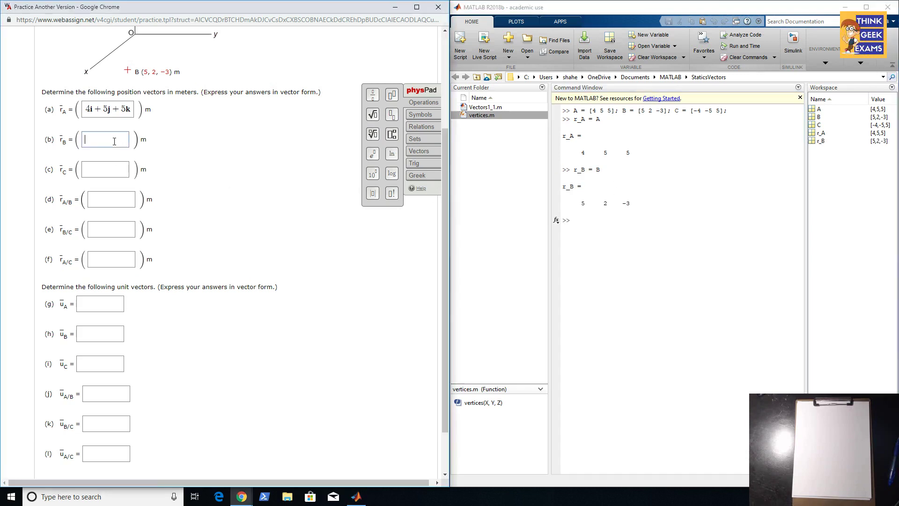
{"action": "left_click", "coordinate": [420, 150]}
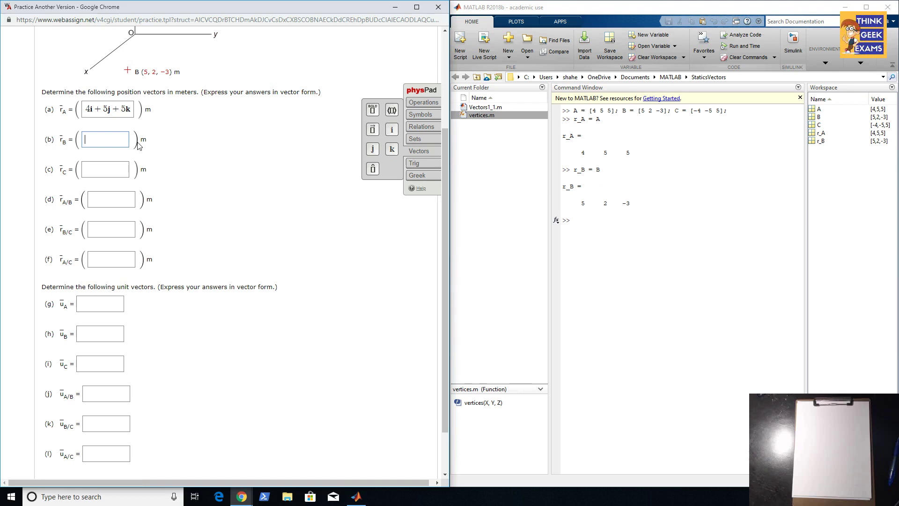
{"action": "type", "text": "5"}
{"action": "left_click", "coordinate": [392, 131]}
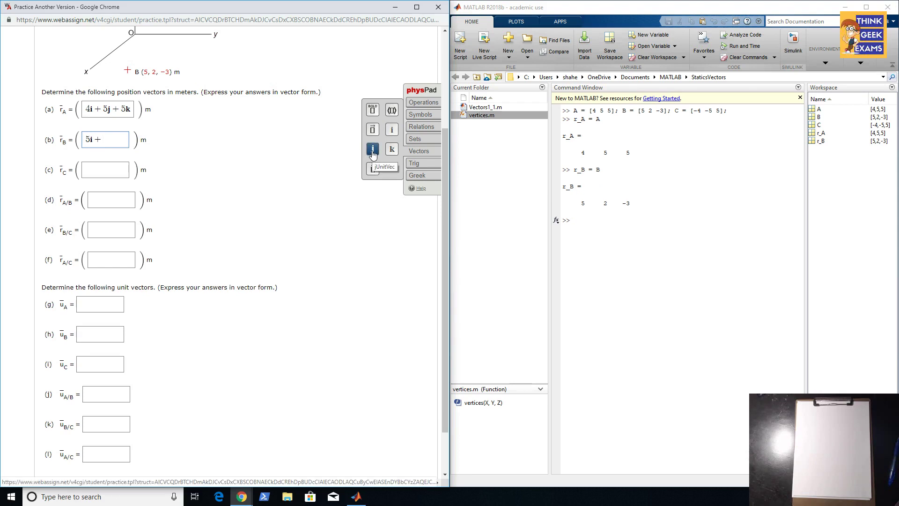
{"action": "type", "text": " 2"}
{"action": "left_click", "coordinate": [373, 150]}
{"action": "type", "text": "-3"}
{"action": "left_click", "coordinate": [392, 150]}
{"action": "left_click", "coordinate": [661, 234]}
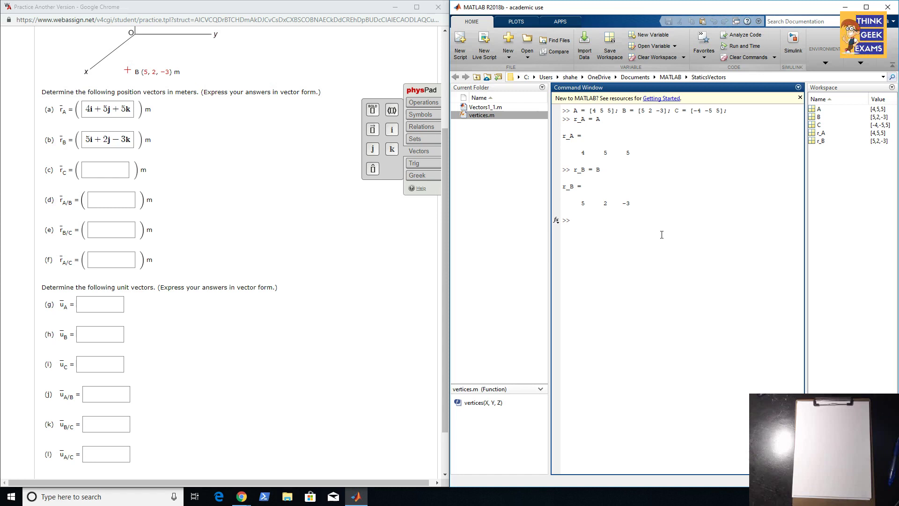
{"action": "type", "text": "r_C = "}
{"action": "type", "text": "C"}
Compute r_C = C (−4 −5 5) and enter −4i − 5j + 5k in part (c)
{"action": "key", "text": "Return"}
{"action": "left_click", "coordinate": [119, 171]}
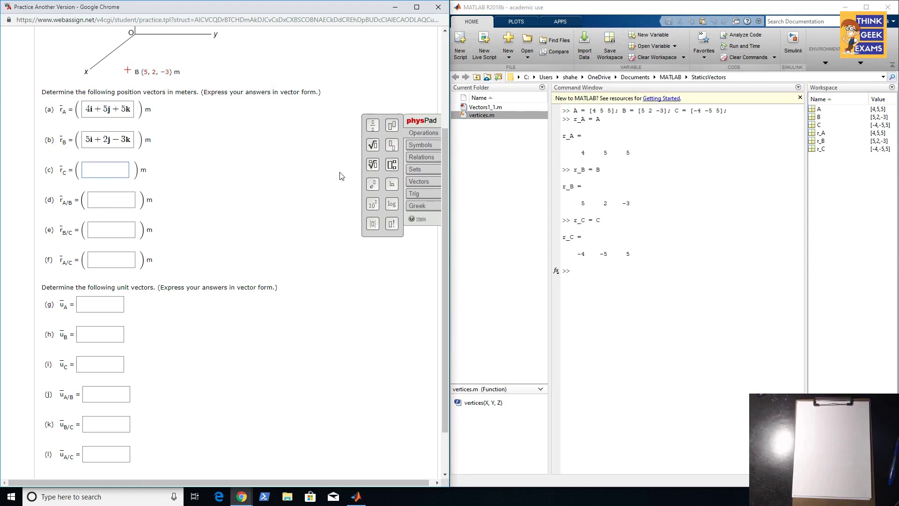
{"action": "left_click", "coordinate": [418, 183]}
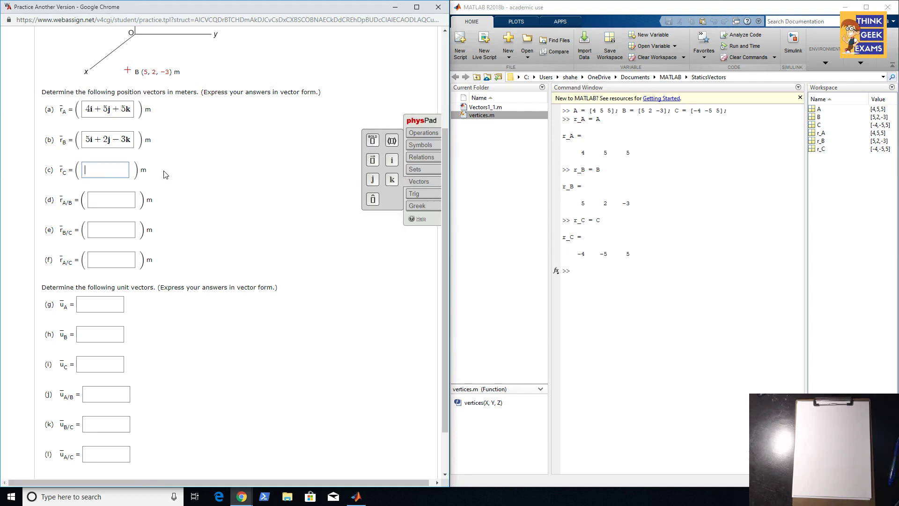
{"action": "type", "text": "-4"}
{"action": "left_click", "coordinate": [392, 161]}
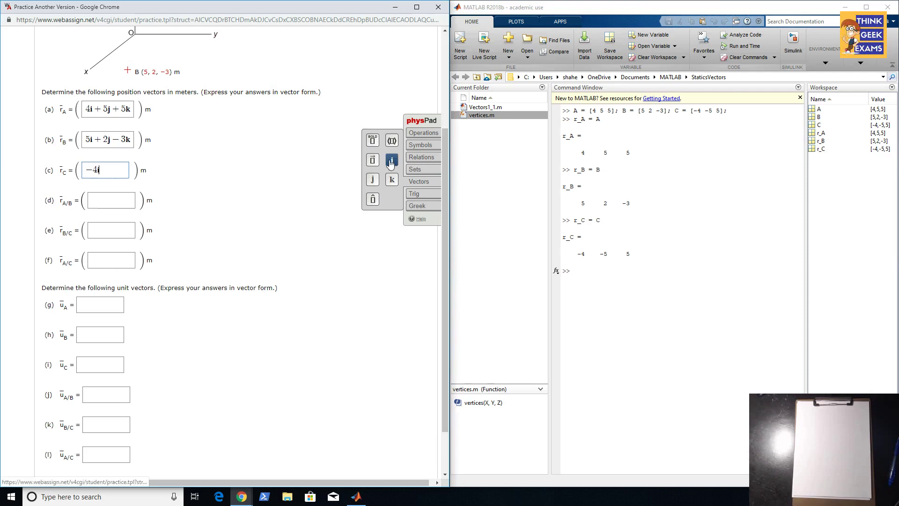
{"action": "type", "text": "-5"}
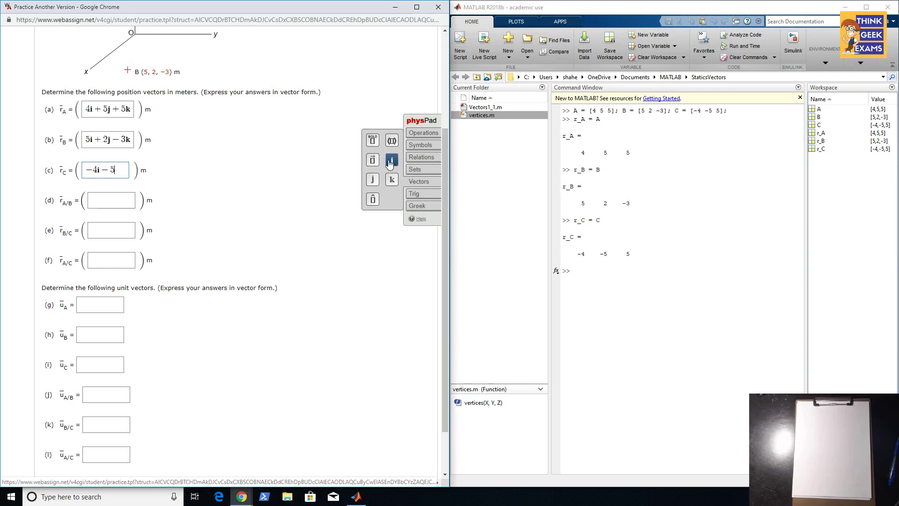
{"action": "left_click", "coordinate": [373, 180]}
{"action": "type", "text": "+ 5"}
{"action": "left_click", "coordinate": [391, 179]}
{"action": "left_click", "coordinate": [111, 201]}
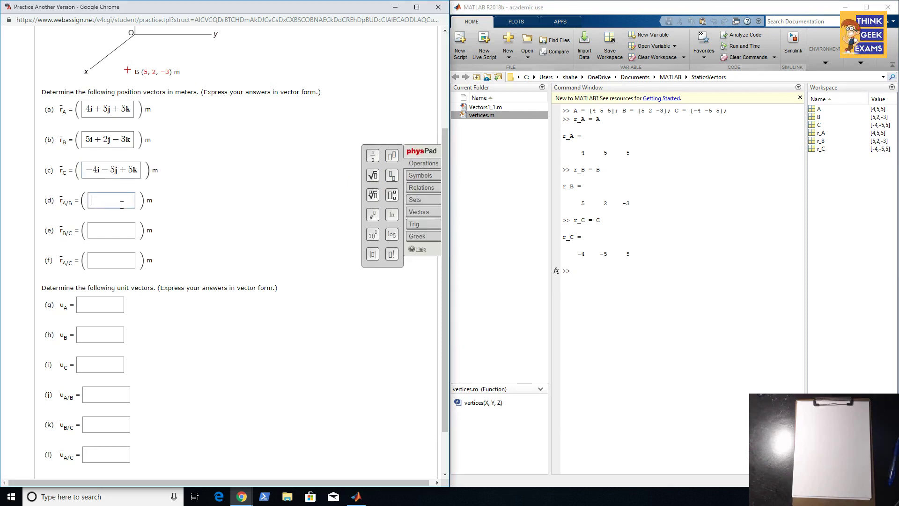
Compute r_BA = A − B (−1 3 8) and enter −1i + 3j + 8k in part (d)
{"action": "left_click", "coordinate": [611, 301]}
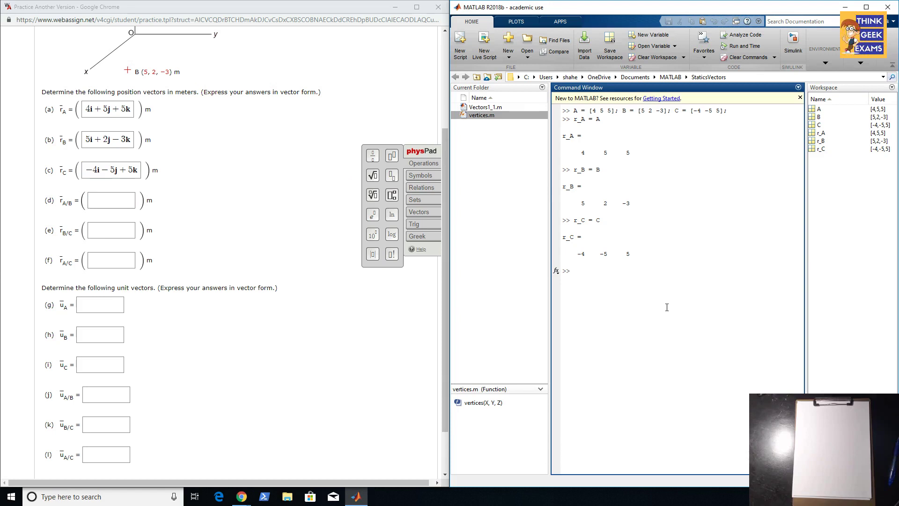
{"action": "type", "text": "r_"}
{"action": "type", "text": "BA ="}
{"action": "type", "text": "A-"}
{"action": "type", "text": "B"}
{"action": "key", "text": "Return"}
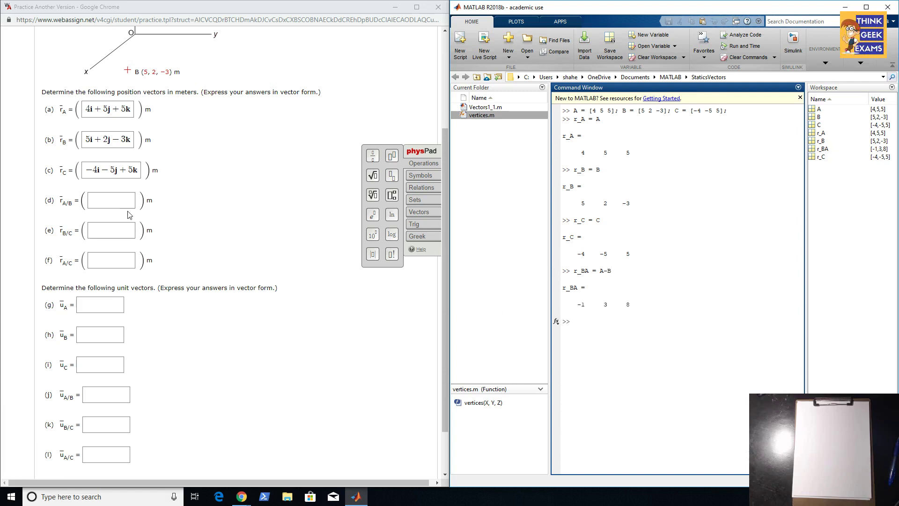
{"action": "left_click", "coordinate": [118, 202]}
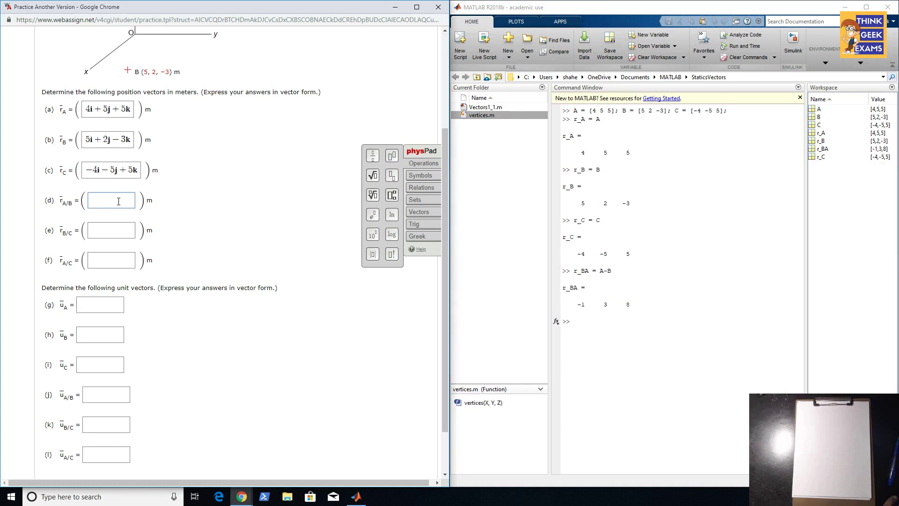
{"action": "type", "text": "-1"}
{"action": "left_click", "coordinate": [418, 212]}
{"action": "left_click", "coordinate": [392, 192]}
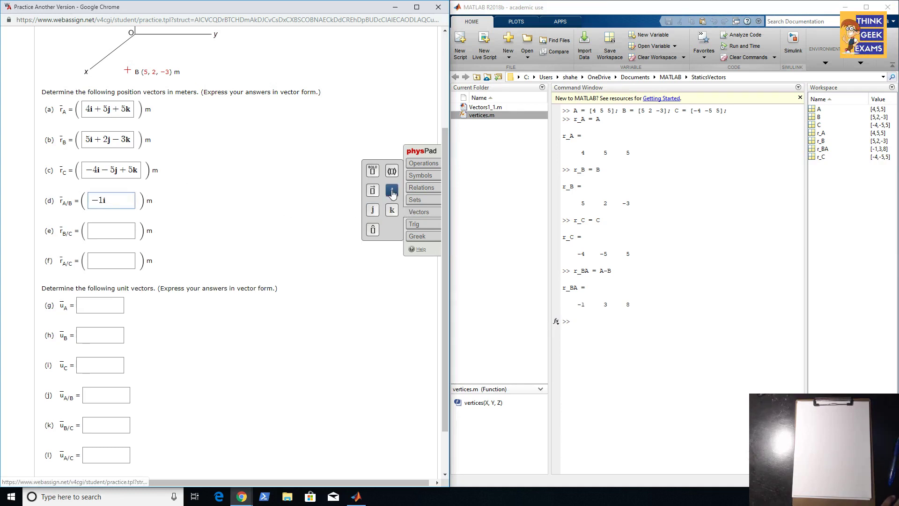
{"action": "type", "text": "+3"}
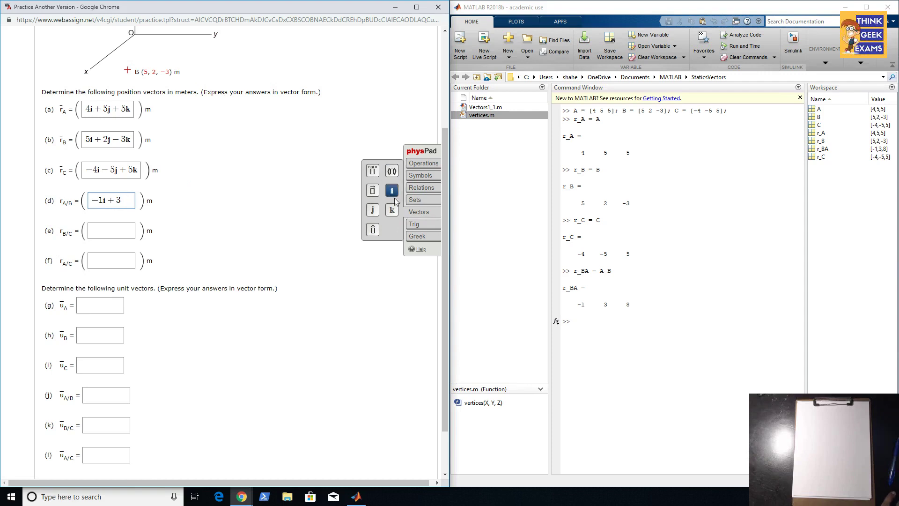
{"action": "left_click", "coordinate": [372, 210]}
{"action": "type", "text": "+ "}
{"action": "type", "text": "8"}
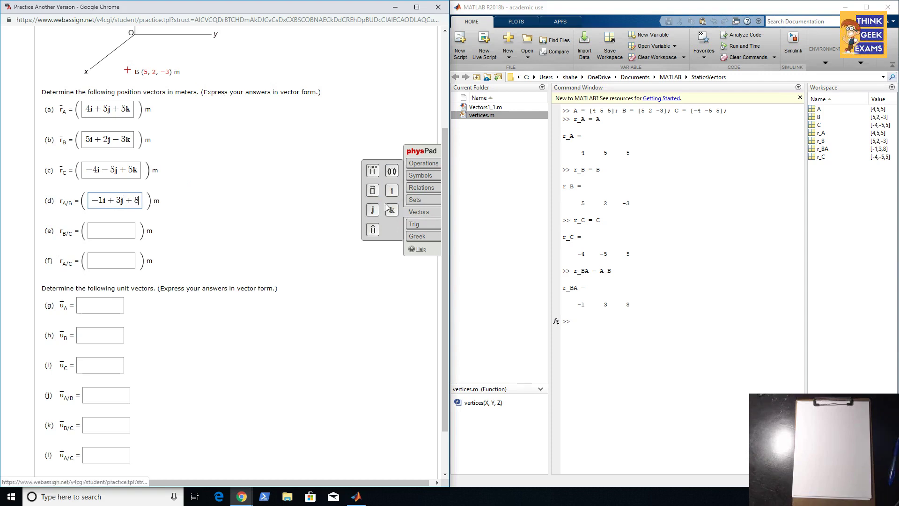
{"action": "left_click", "coordinate": [390, 210]}
{"action": "key", "text": "Tab"}
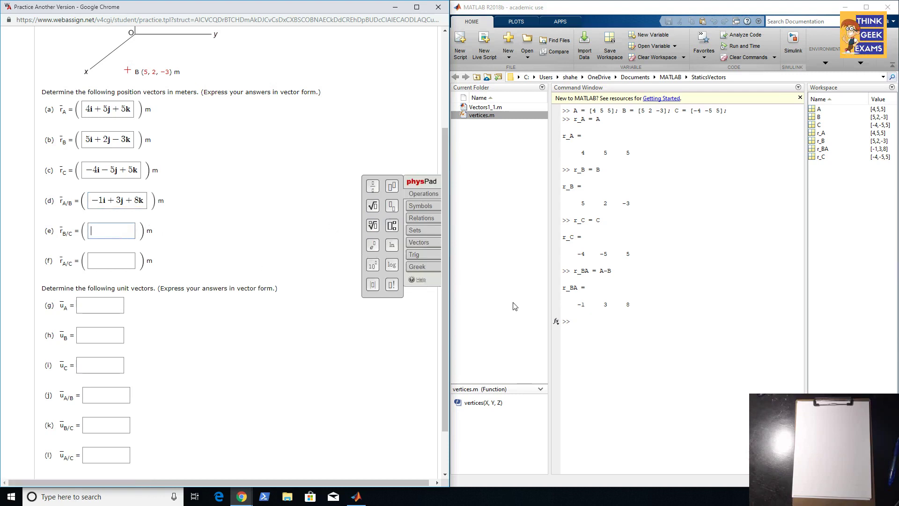
Compute r_CB = B − C (9 7 −8) and enter 9i + 7j − 8k in part (e)
{"action": "left_click", "coordinate": [659, 335]}
{"action": "type", "text": "r"}
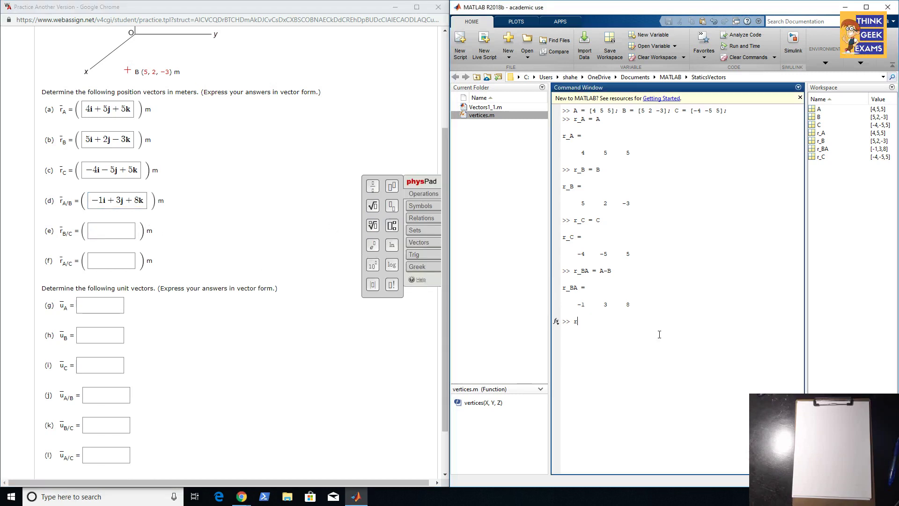
{"action": "type", "text": "_"}
{"action": "type", "text": "CB "}
{"action": "type", "text": "="}
{"action": "type", "text": "B - "}
{"action": "type", "text": "C"}
{"action": "key", "text": "Return"}
{"action": "left_click", "coordinate": [111, 230]}
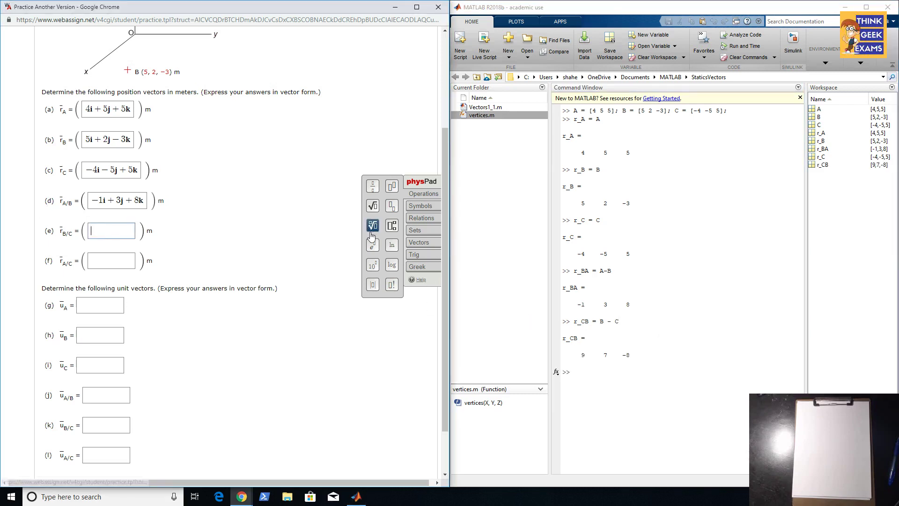
{"action": "left_click", "coordinate": [419, 242]}
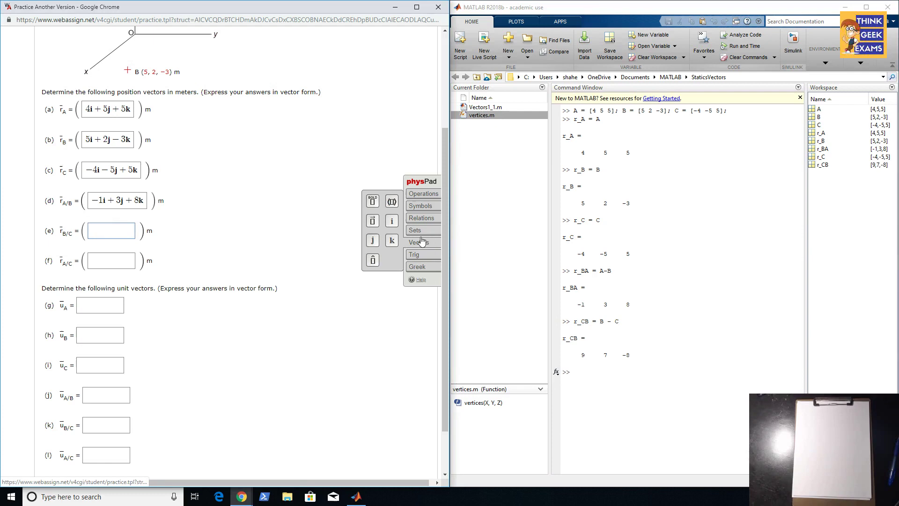
{"action": "type", "text": "9"}
{"action": "left_click", "coordinate": [392, 221]}
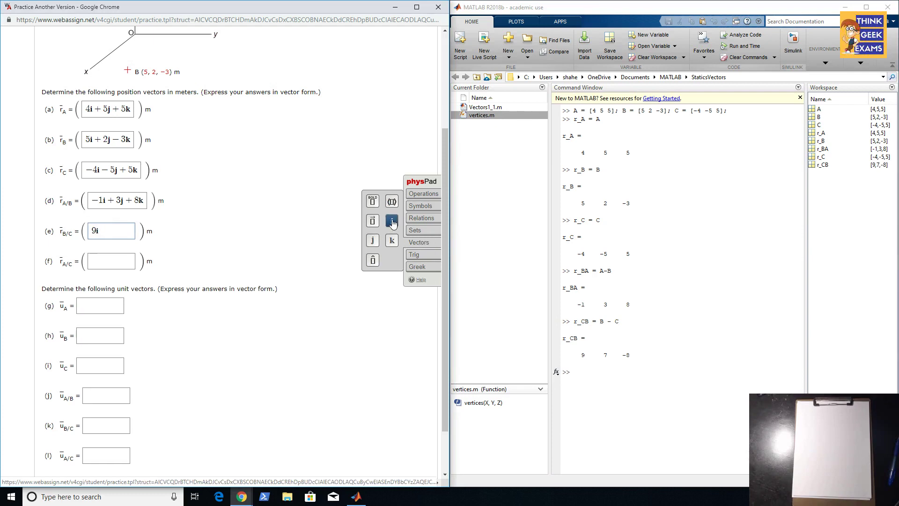
{"action": "type", "text": "7"}
{"action": "left_click", "coordinate": [372, 241]}
{"action": "type", "text": "8"}
{"action": "left_click", "coordinate": [392, 241]}
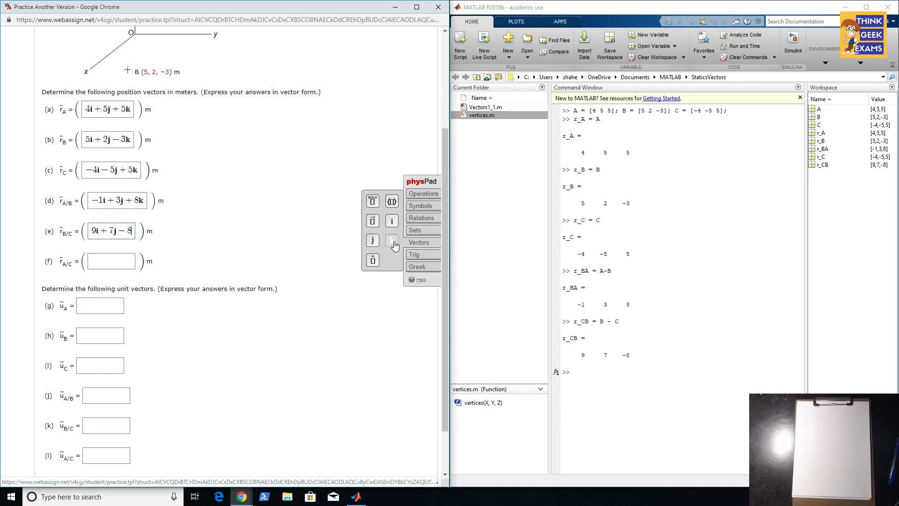
Evaluate r_CA = A − C, which returns 8 10 0, leaving part (f) empty
{"action": "left_click", "coordinate": [112, 261]}
{"action": "left_click", "coordinate": [590, 376]}
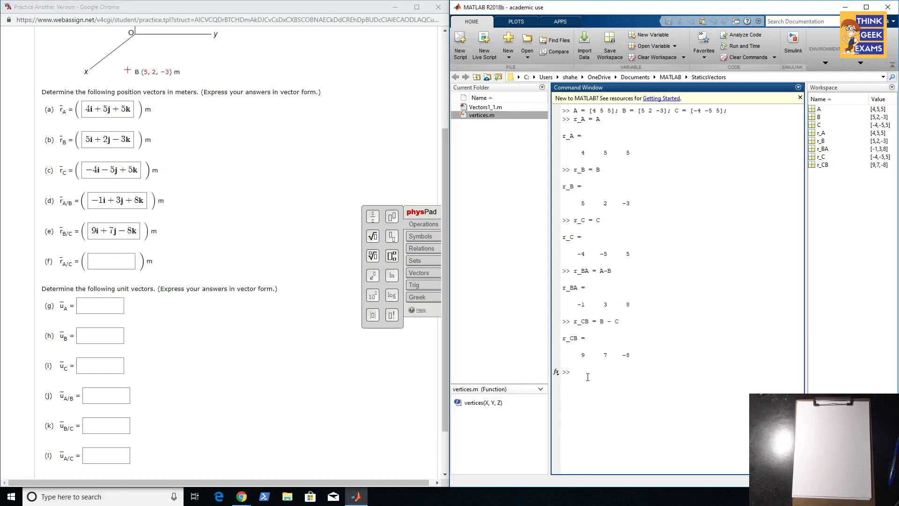
{"action": "type", "text": "r_"}
{"action": "type", "text": "CA = "}
{"action": "type", "text": "A-C"}
{"action": "key", "text": "Return"}
Enter 8i + 10j as r_A/C in part (f) using the physPad unit symbols
{"action": "left_click", "coordinate": [419, 273]}
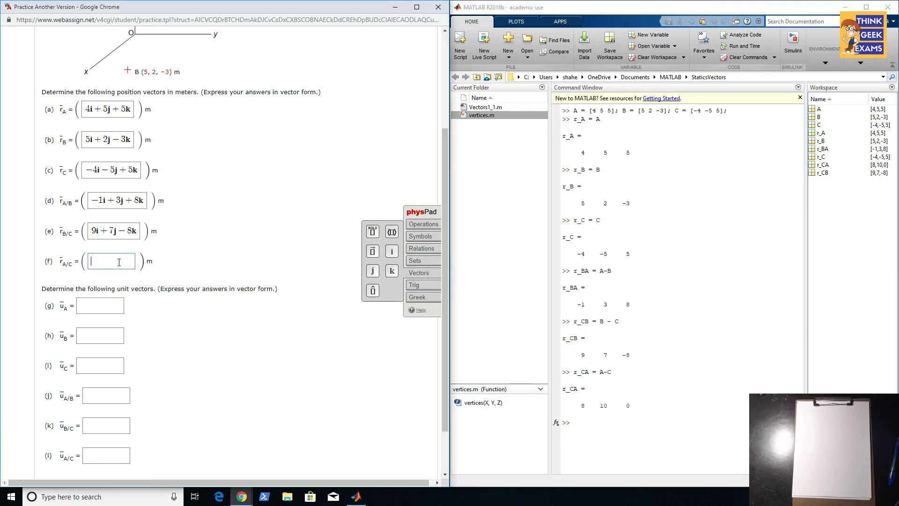
{"action": "type", "text": "8"}
{"action": "left_click", "coordinate": [392, 252]}
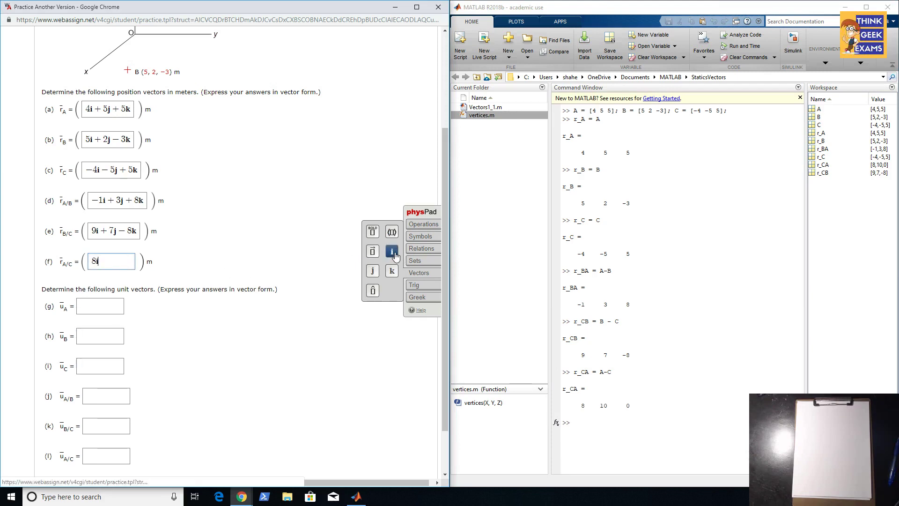
{"action": "type", "text": "+ 10"}
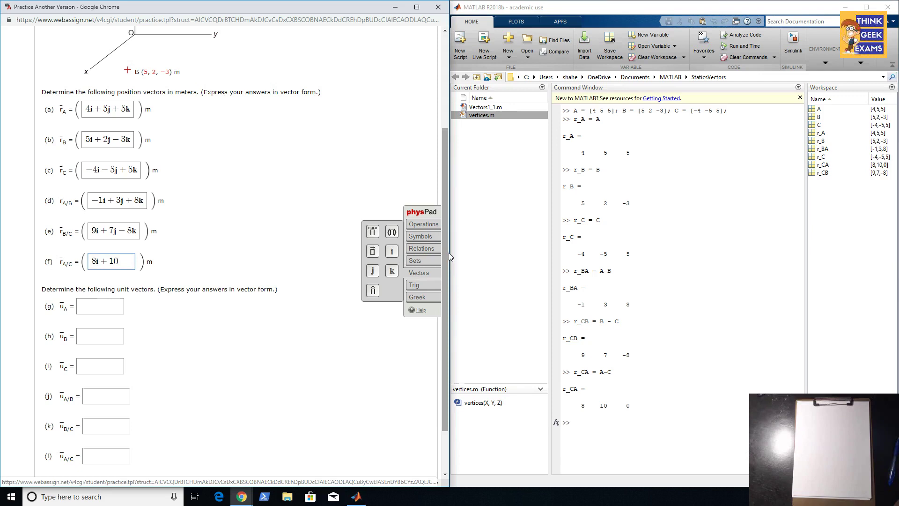
{"action": "left_click", "coordinate": [373, 272]}
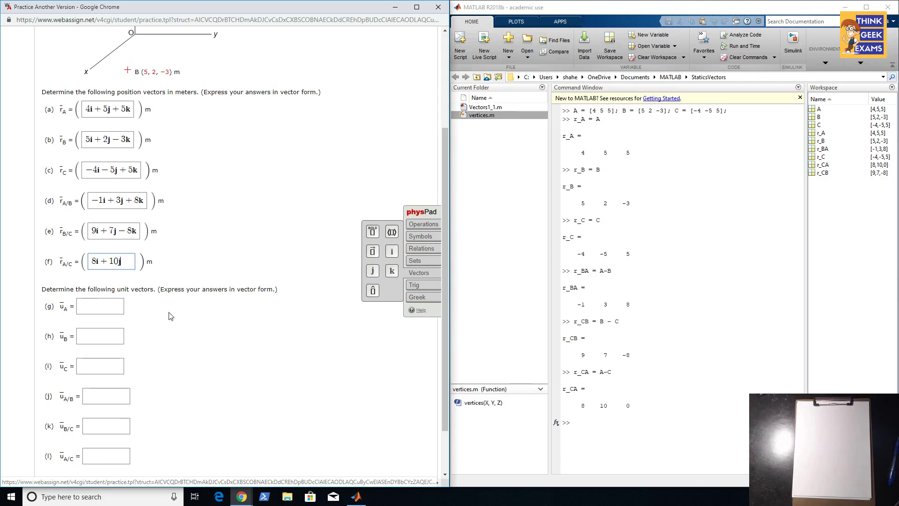
{"action": "left_click", "coordinate": [99, 307]}
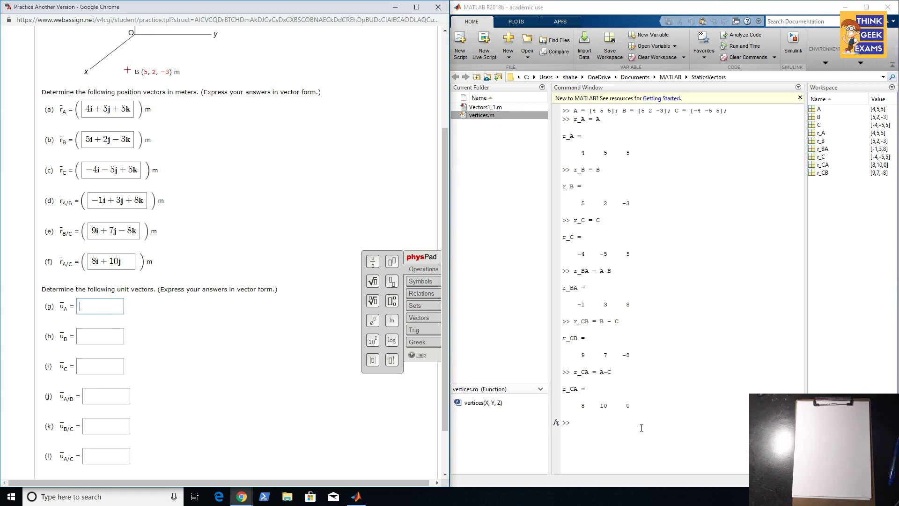
{"action": "left_click", "coordinate": [619, 421]}
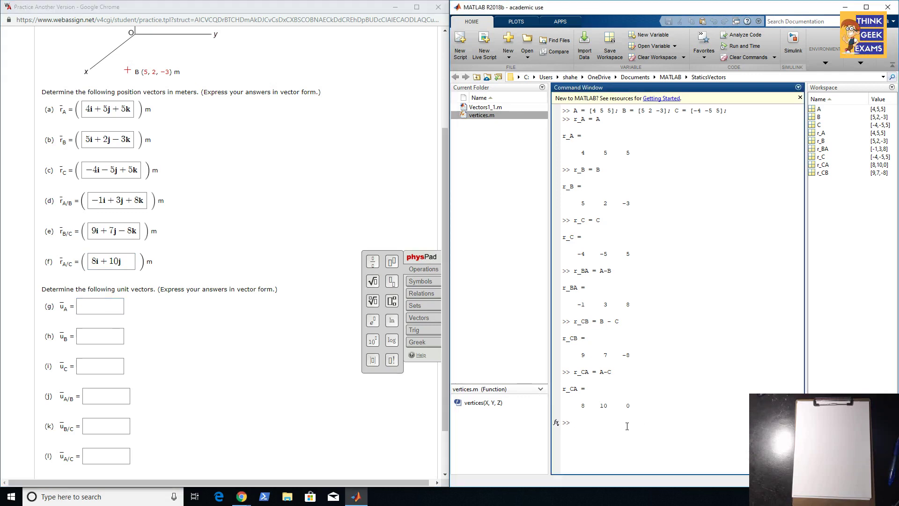
{"action": "type", "text": "u"}
{"action": "type", "text": "_A"}
{"action": "type", "text": " = r_A"}
{"action": "type", "text": "/"}
{"action": "type", "text": "norm"}
{"action": "type", "text": "(r_A"}
{"action": "type", "text": ")"}
Run u_A = r_A/norm(r_A) to get the unit vector 0.4924, 0.6155, 0.6155
{"action": "key", "text": "Return"}
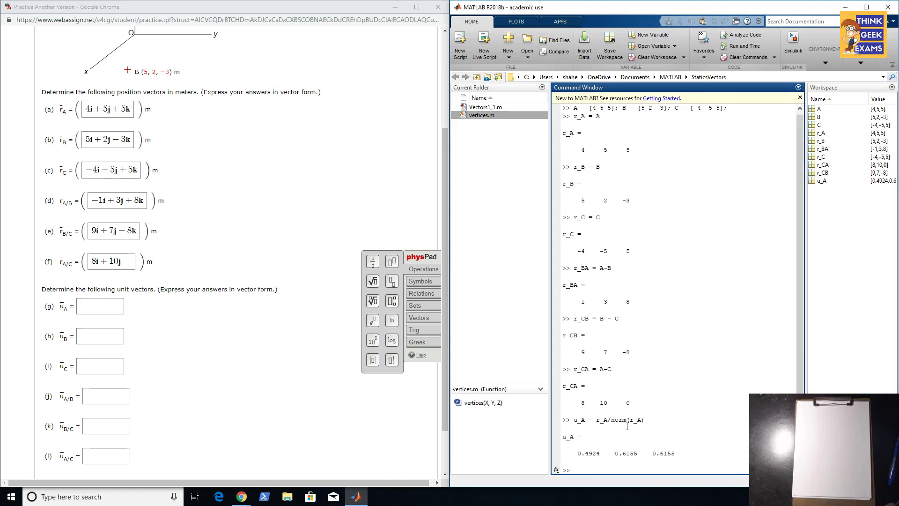
Enter 0.4924i + 0.6155j + 0.6155k in part (g), using physPad unit-vector symbols
{"action": "left_click", "coordinate": [84, 306]}
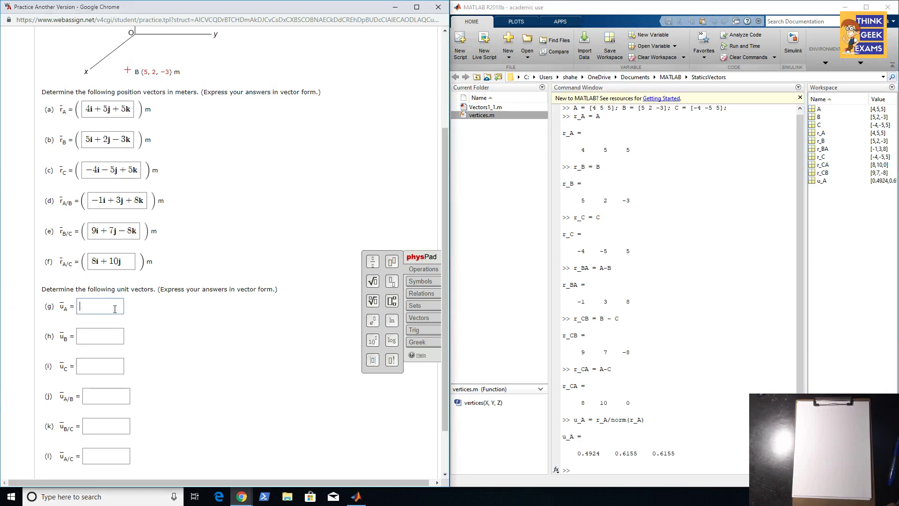
{"action": "type", "text": "0.4"}
{"action": "type", "text": "924"}
{"action": "left_click", "coordinate": [419, 317]}
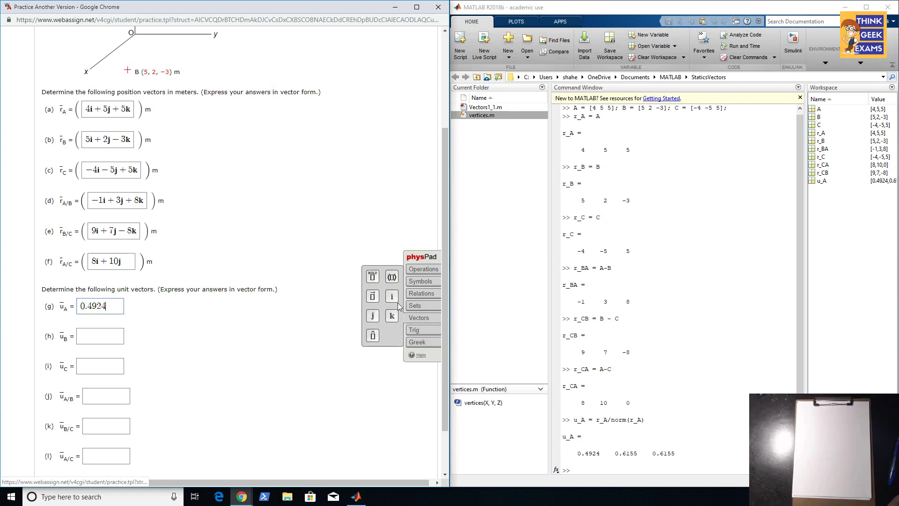
{"action": "left_click", "coordinate": [392, 297]}
{"action": "type", "text": "i +"}
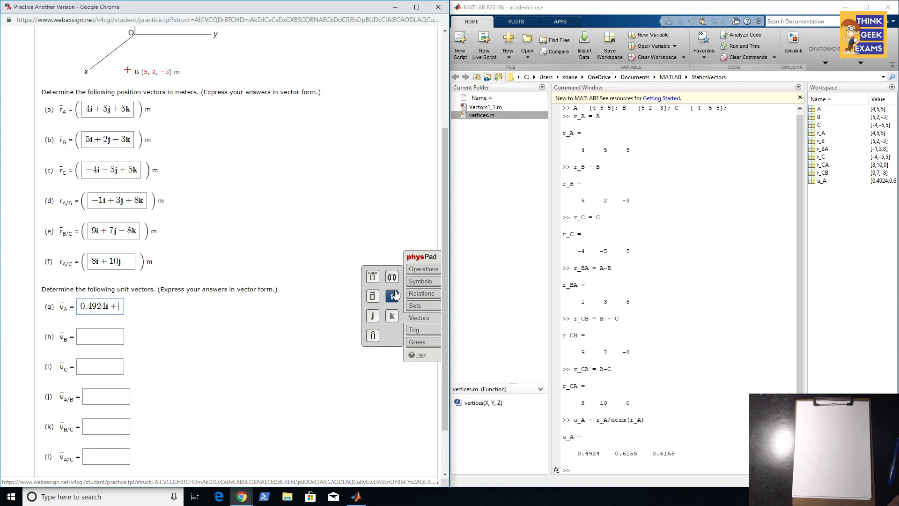
{"action": "type", "text": "0"}
{"action": "type", "text": ".61"}
{"action": "type", "text": "55"}
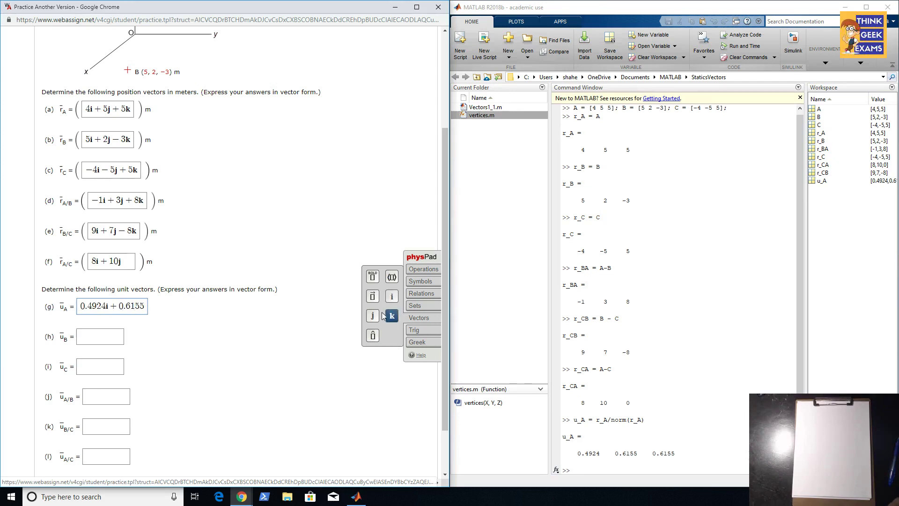
{"action": "left_click", "coordinate": [373, 316]}
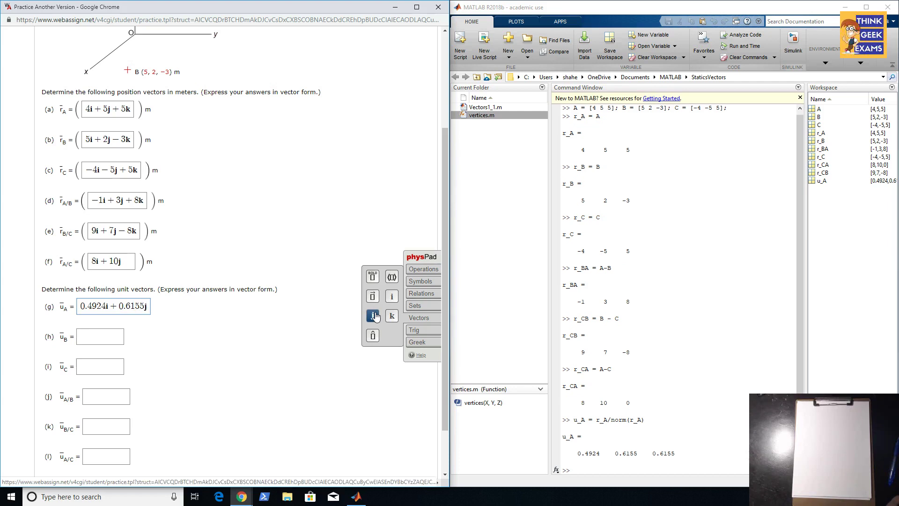
{"action": "type", "text": " +"}
{"action": "type", "text": " 0.6155"}
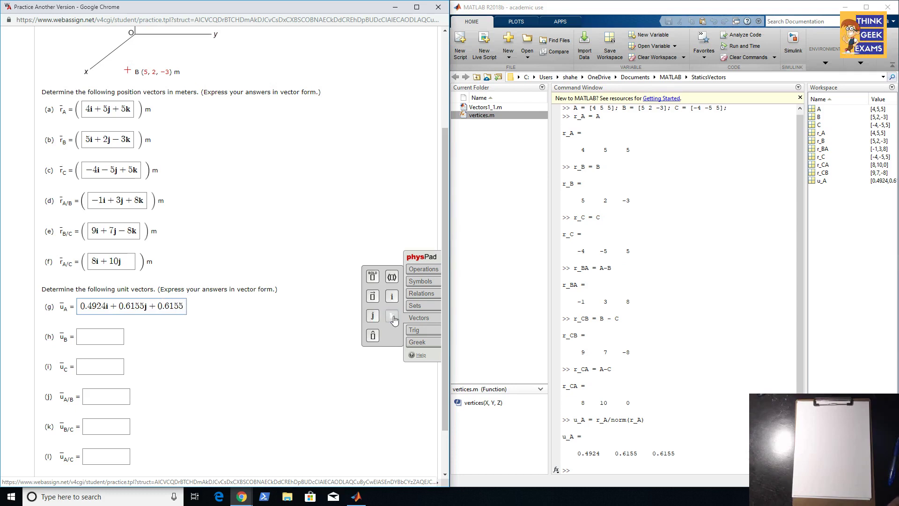
{"action": "left_click", "coordinate": [393, 316]}
{"action": "key", "text": "Tab"}
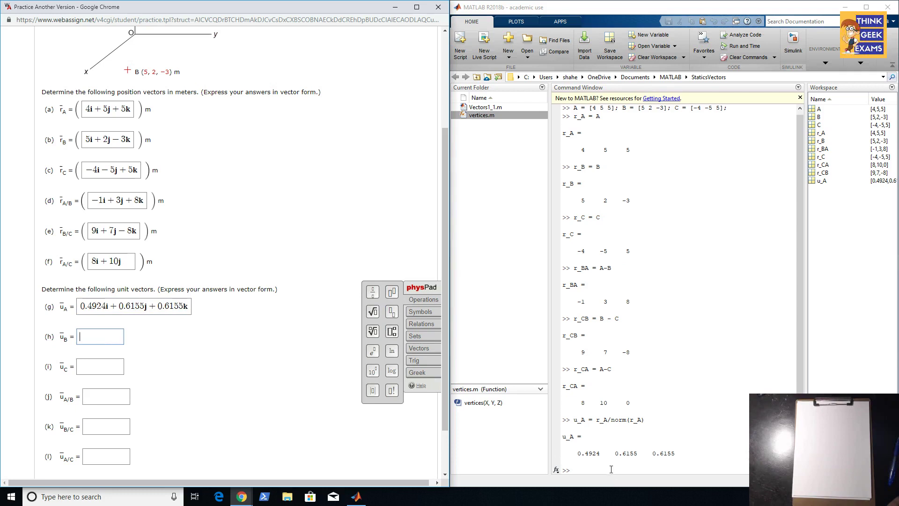
Edit the recalled u_A line into u_B = r_B/norm(r_B) and run it
{"action": "left_click", "coordinate": [578, 471]}
{"action": "key", "text": "Up"}
{"action": "key", "text": "Home"}
{"action": "key", "text": "Right"}
{"action": "key", "text": "Right"}
{"action": "key", "text": "Right"}
{"action": "key", "text": "BackSpace"}
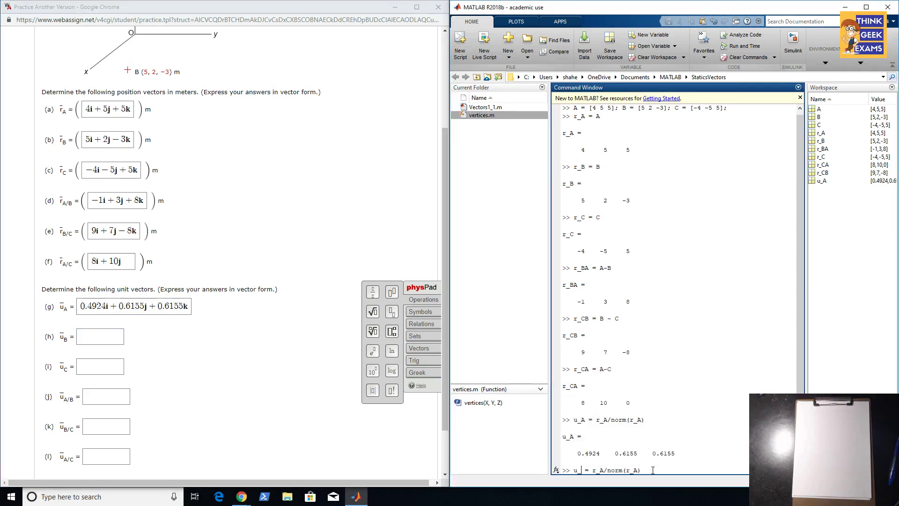
{"action": "type", "text": "B"}
{"action": "key", "text": "Right"}
{"action": "key", "text": "Right"}
{"action": "key", "text": "Right"}
{"action": "key", "text": "Delete"}
{"action": "type", "text": "B"}
{"action": "type", "text": "B)"}
{"action": "key", "text": "Return"}
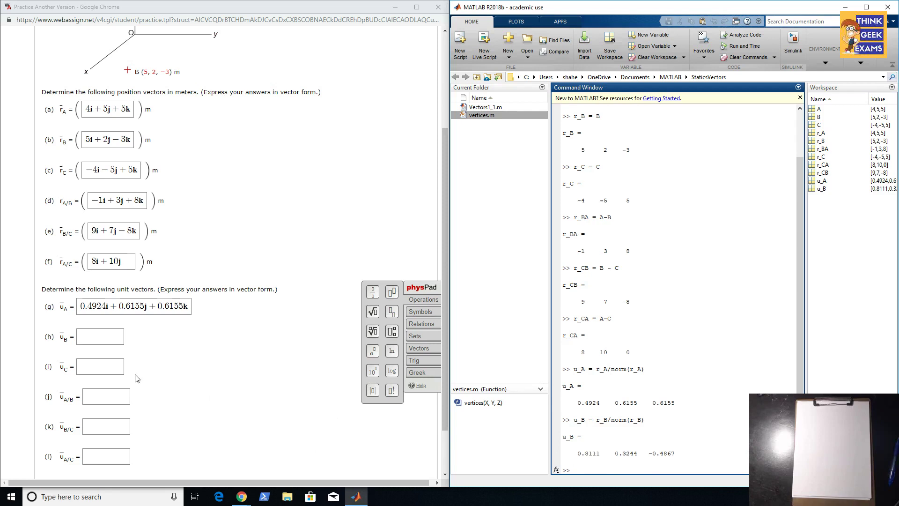
Enter 0.8111i + 0.3244j − 0.4867k in part (h) with physPad unit-vector symbols
{"action": "left_click", "coordinate": [106, 337]}
{"action": "left_click", "coordinate": [417, 350]}
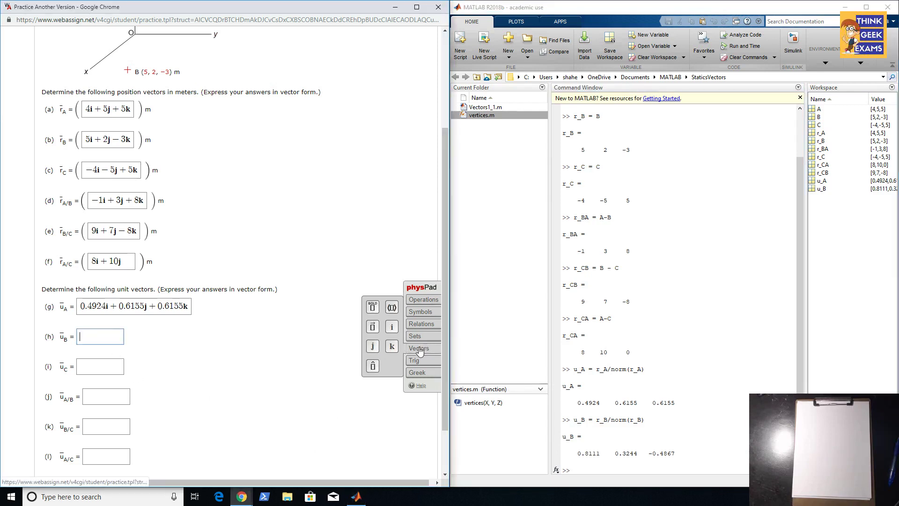
{"action": "type", "text": "0"}
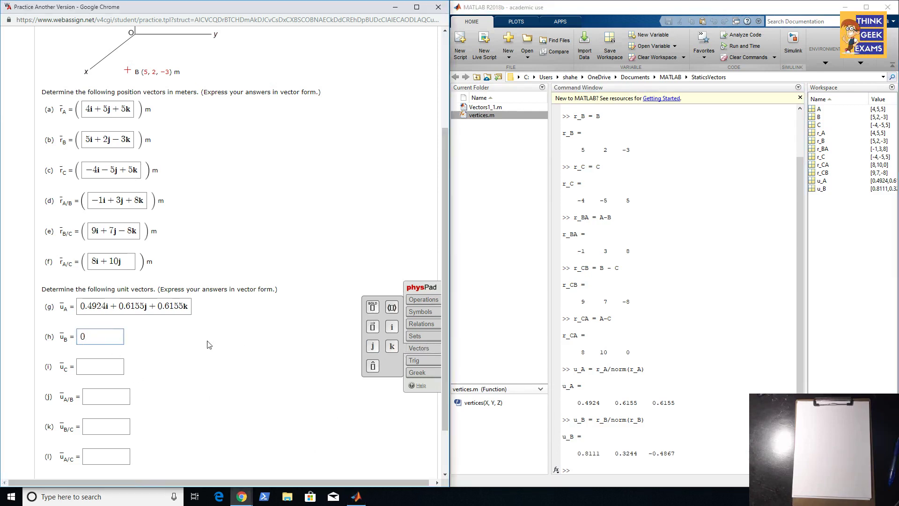
{"action": "type", "text": ".8111"}
{"action": "left_click", "coordinate": [393, 327]}
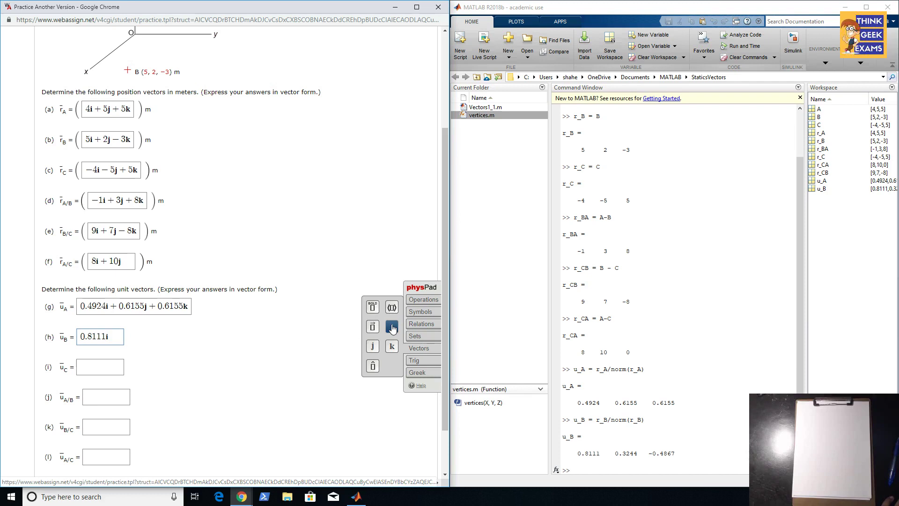
{"action": "type", "text": " + 0.32"}
{"action": "type", "text": "44"}
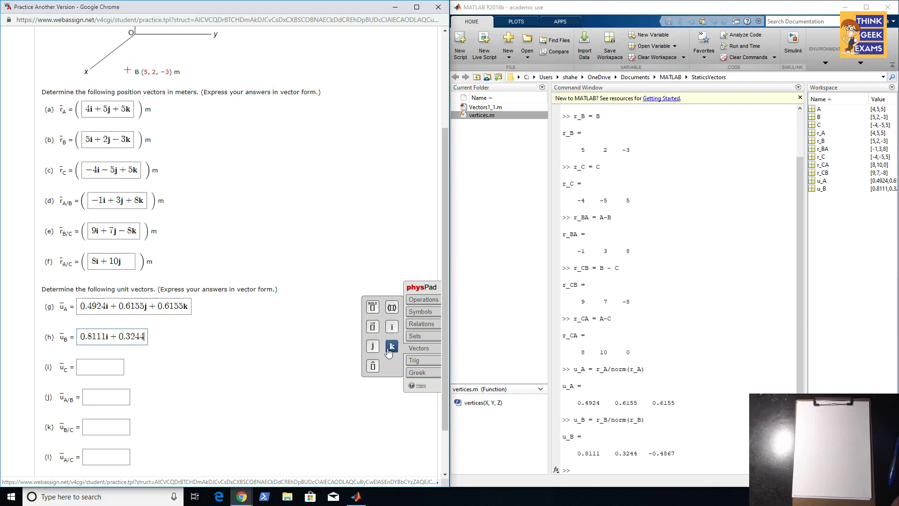
{"action": "left_click", "coordinate": [373, 346]}
{"action": "type", "text": "- 0"}
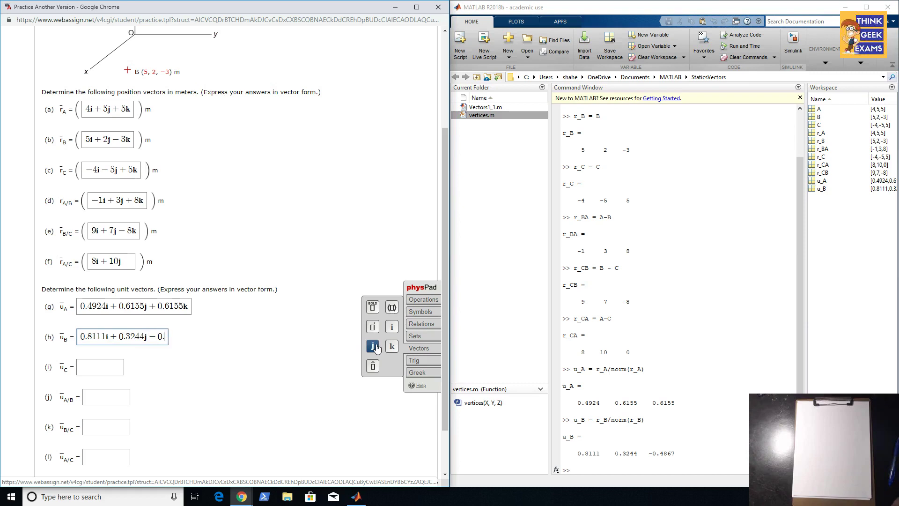
{"action": "type", "text": ".48"}
{"action": "type", "text": "67"}
{"action": "left_click", "coordinate": [393, 346]}
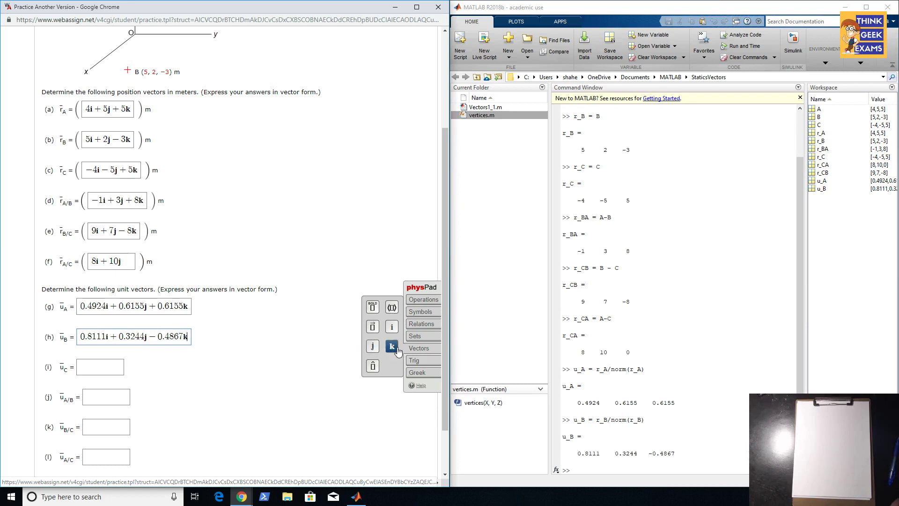
{"action": "left_click", "coordinate": [102, 367]}
Change the recalled u_B line to u_C = r_C/norm(r_C) and run it
{"action": "left_click", "coordinate": [628, 461]}
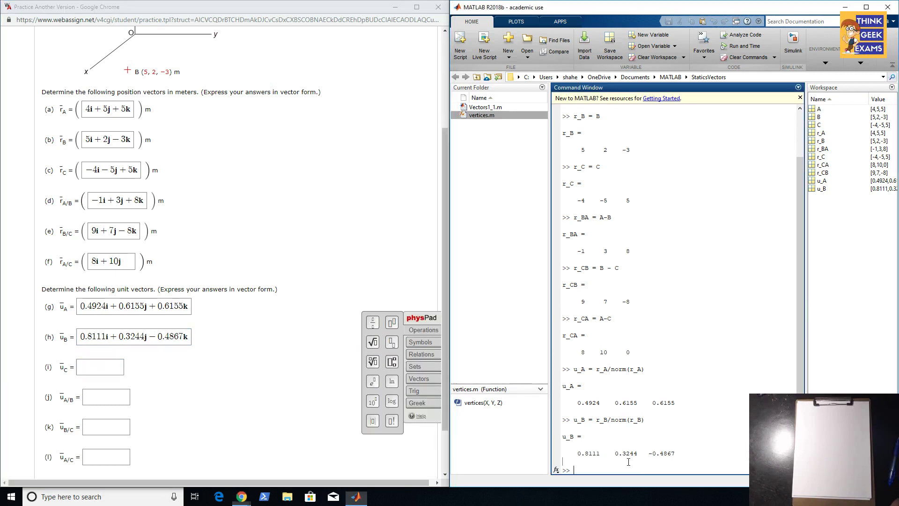
{"action": "key", "text": "Up"}
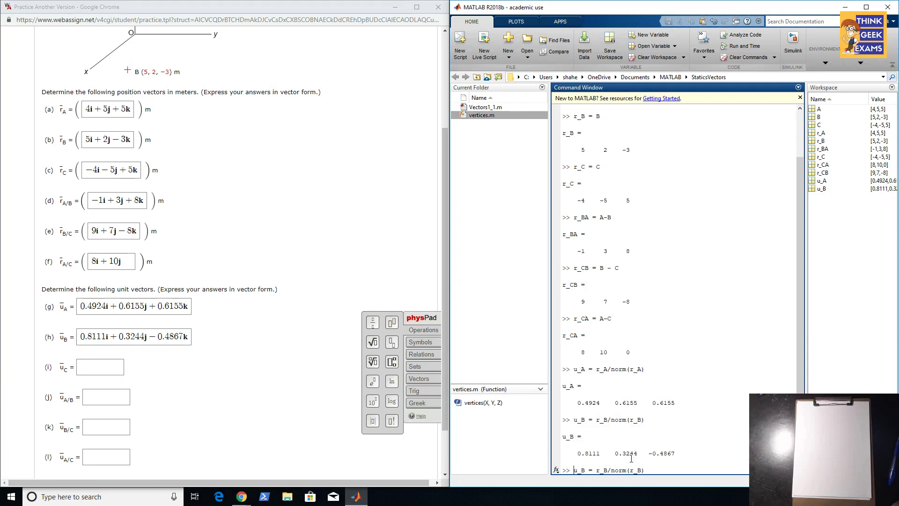
{"action": "key", "text": "Delete"}
{"action": "type", "text": "C"}
{"action": "key", "text": "Right"}
{"action": "key", "text": "Right"}
{"action": "key", "text": "Right"}
{"action": "key", "text": "Delete"}
{"action": "type", "text": "C"}
{"action": "key", "text": "Right"}
{"action": "key", "text": "Right"}
{"action": "key", "text": "Delete"}
{"action": "type", "text": "C"}
{"action": "key", "text": "Return"}
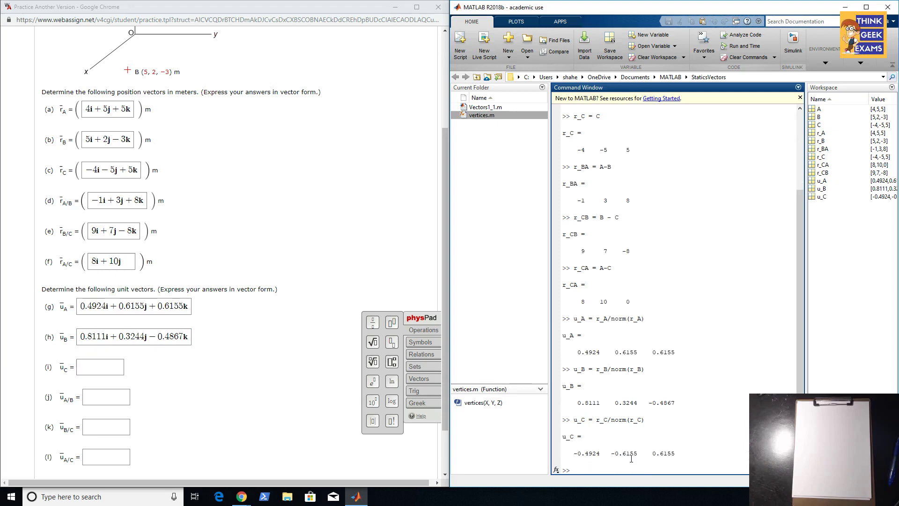
Enter −0.4924i − 0.6155j − 0.6155k in part (i) with physPad unit-vector symbols
{"action": "left_click", "coordinate": [112, 383]}
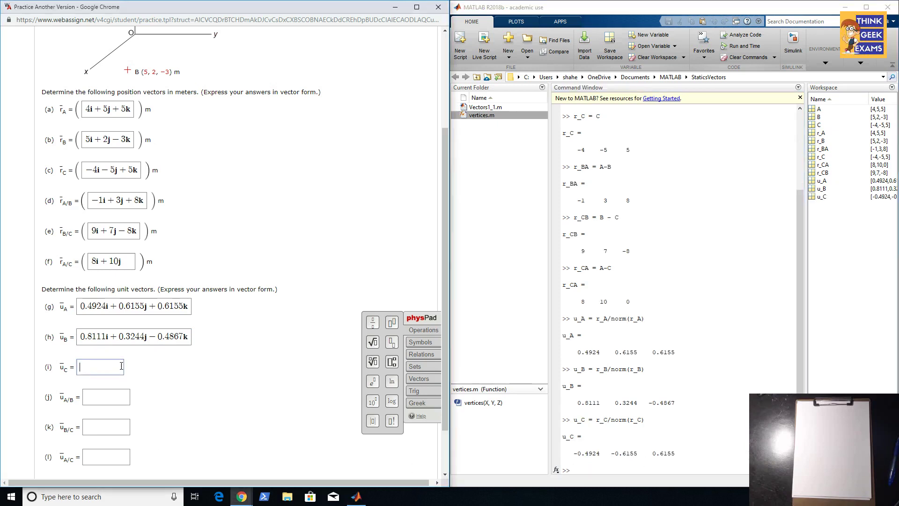
{"action": "type", "text": "-"}
{"action": "left_click", "coordinate": [419, 379]}
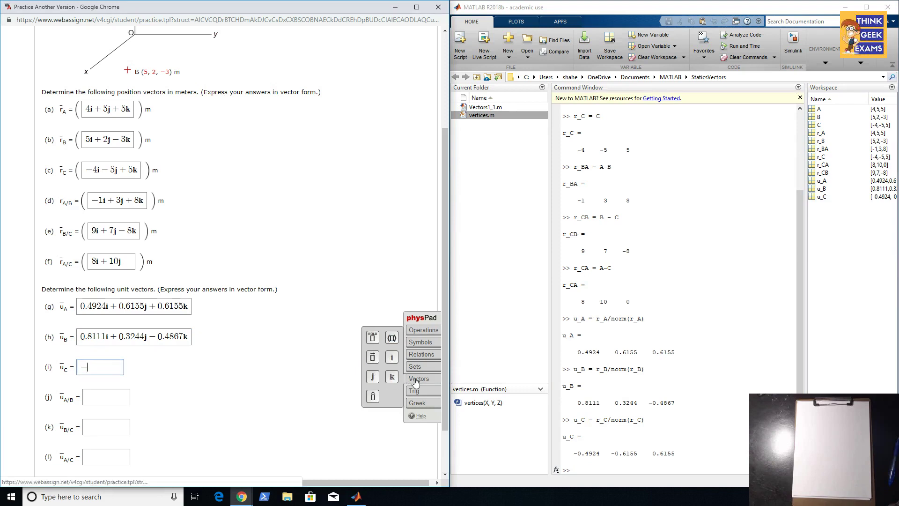
{"action": "type", "text": "0.49"}
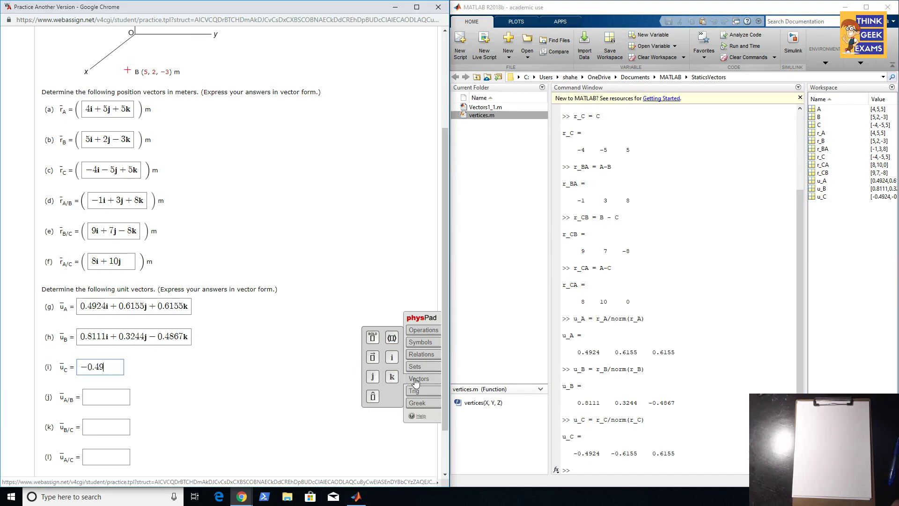
{"action": "type", "text": "24"}
{"action": "left_click", "coordinate": [392, 357]}
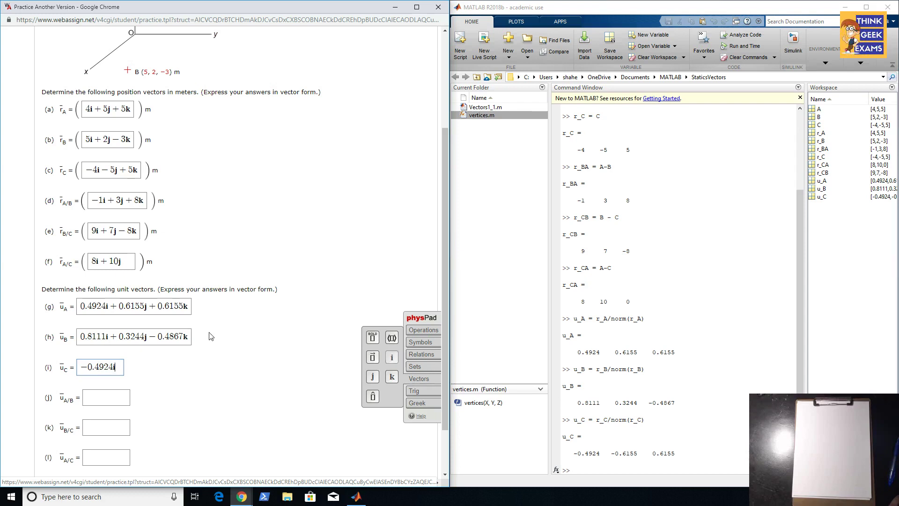
{"action": "type", "text": "-"}
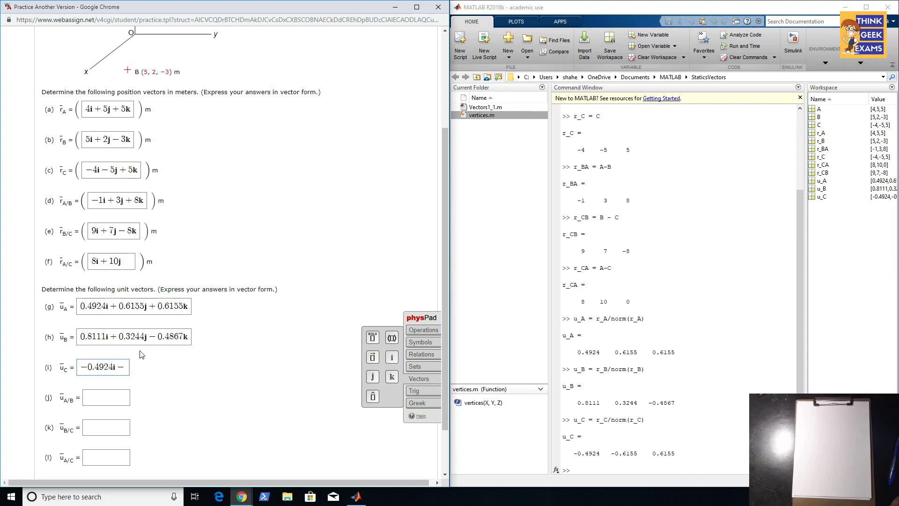
{"action": "type", "text": "0.6155"}
{"action": "left_click", "coordinate": [373, 377]}
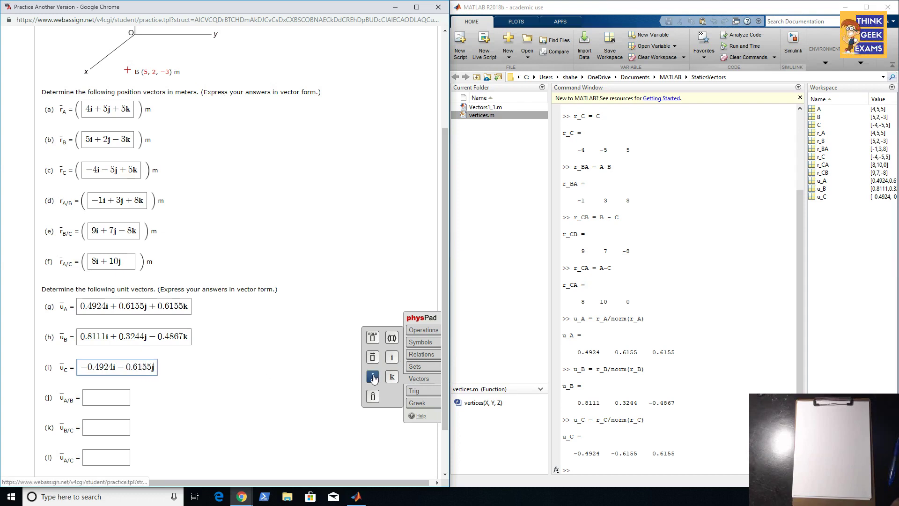
{"action": "type", "text": "-"}
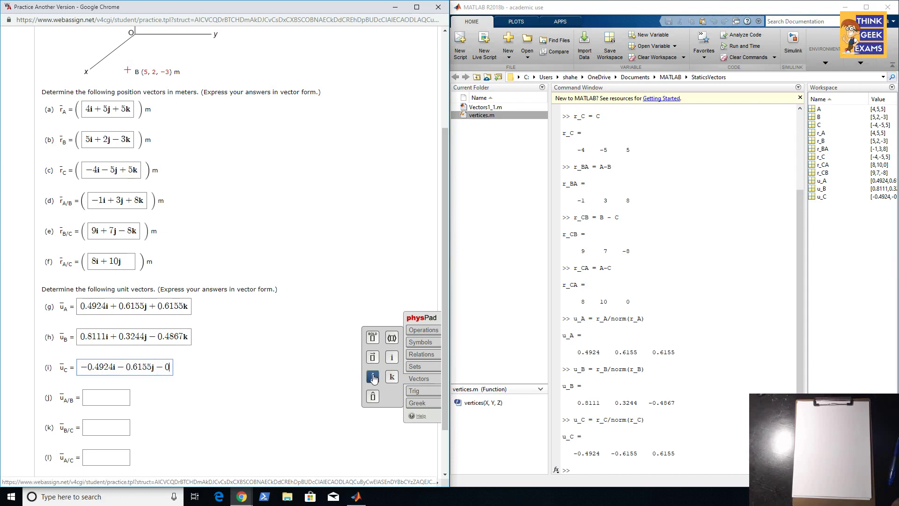
{"action": "type", "text": "0.61"}
{"action": "type", "text": "55"}
{"action": "left_click", "coordinate": [391, 378]}
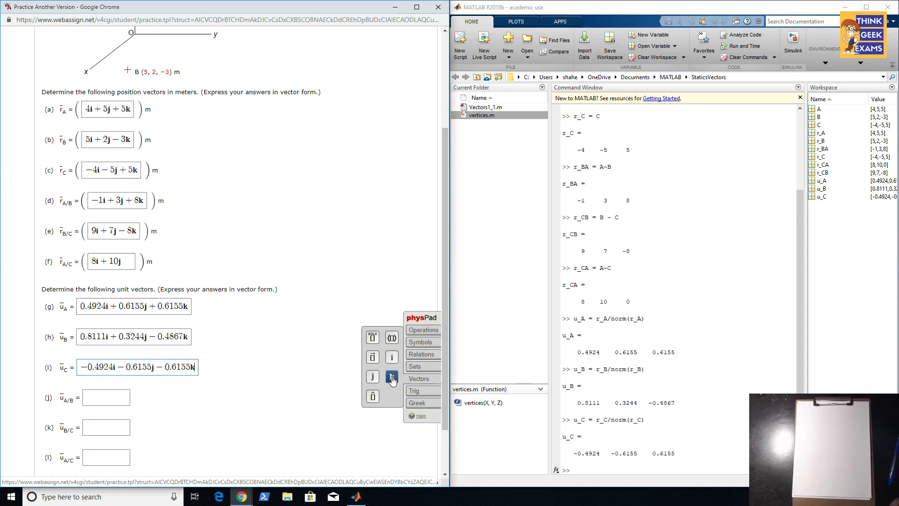
Rewrite a recalled command as u_BA = r_BA/norm(r_BA) and run it
{"action": "left_click", "coordinate": [594, 466]}
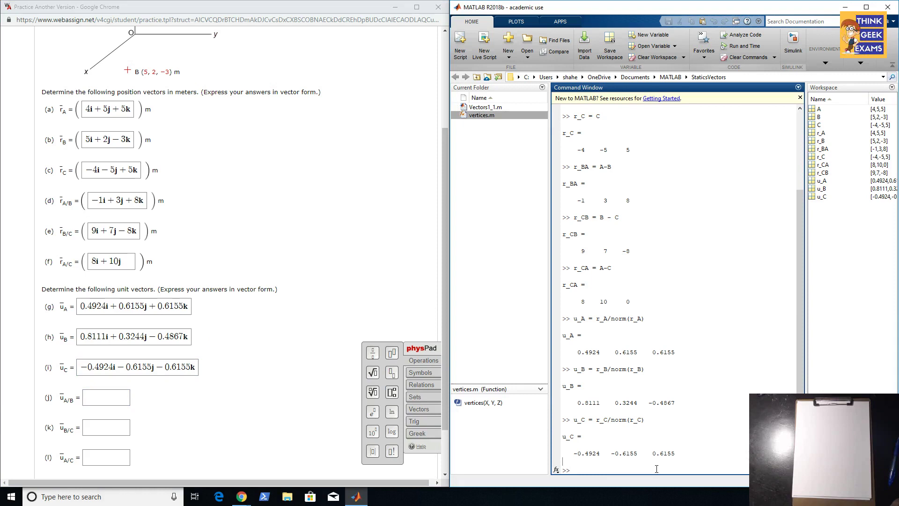
{"action": "key", "text": "Up"}
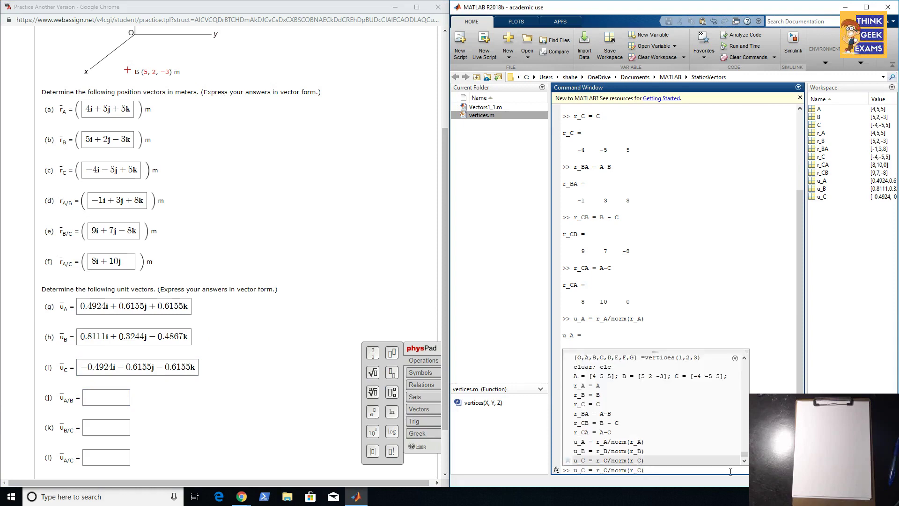
{"action": "key", "text": "Up"}
{"action": "key", "text": "Up"}
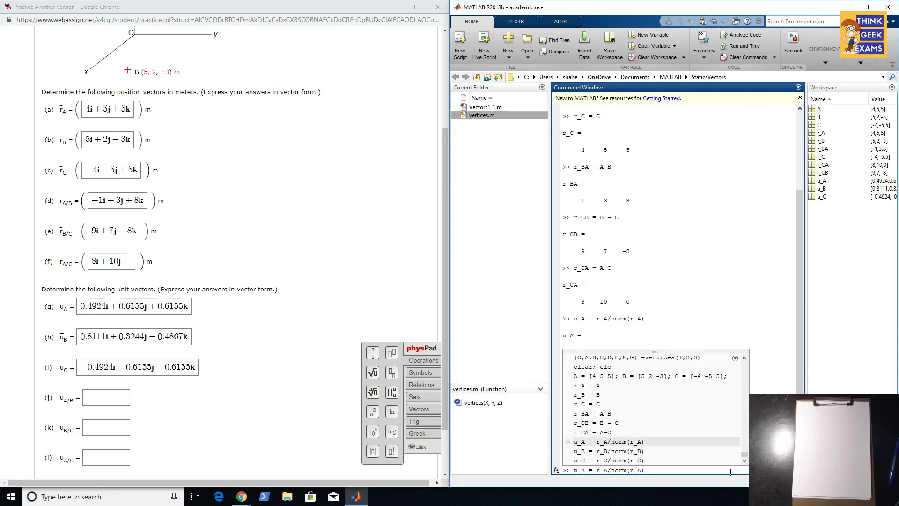
{"action": "key", "text": "Home"}
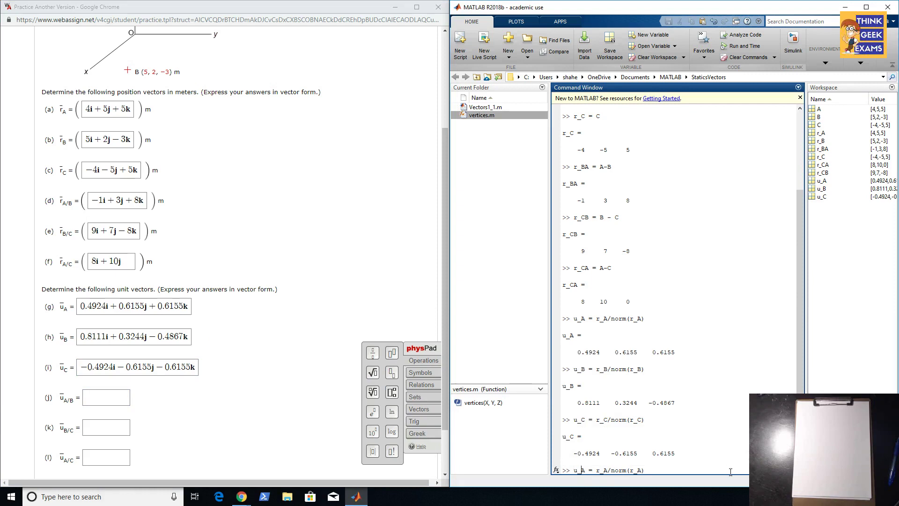
{"action": "key", "text": "Right"}
{"action": "key", "text": "Right"}
{"action": "type", "text": "B"}
{"action": "key", "text": "Right"}
{"action": "key", "text": "Right"}
{"action": "key", "text": "Right"}
{"action": "type", "text": "B"}
{"action": "key", "text": "Right"}
{"action": "key", "text": "Right"}
{"action": "type", "text": "B"}
{"action": "key", "text": "Return"}
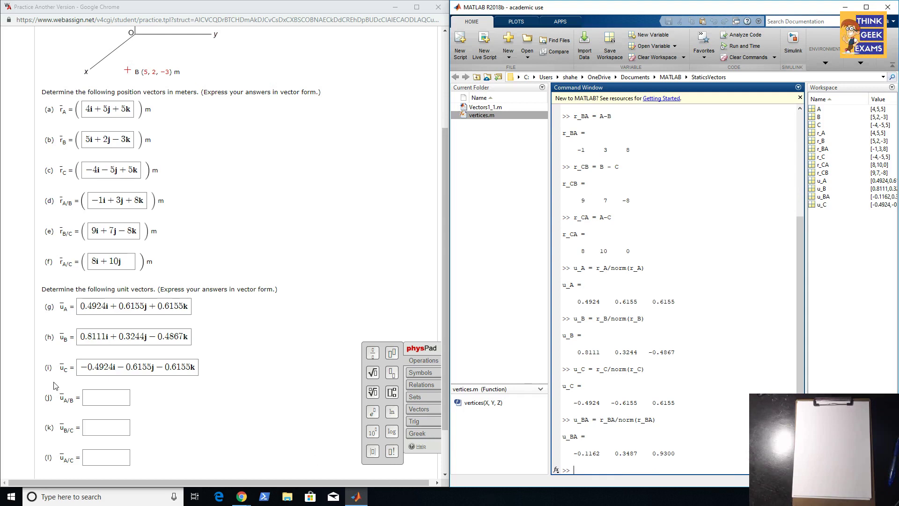
{"action": "left_click", "coordinate": [88, 397]}
Enter −0.1162i + 0.3487j + 0.93k in part (j) with physPad unit-vector symbols
{"action": "left_click", "coordinate": [418, 409]}
{"action": "type", "text": "−"}
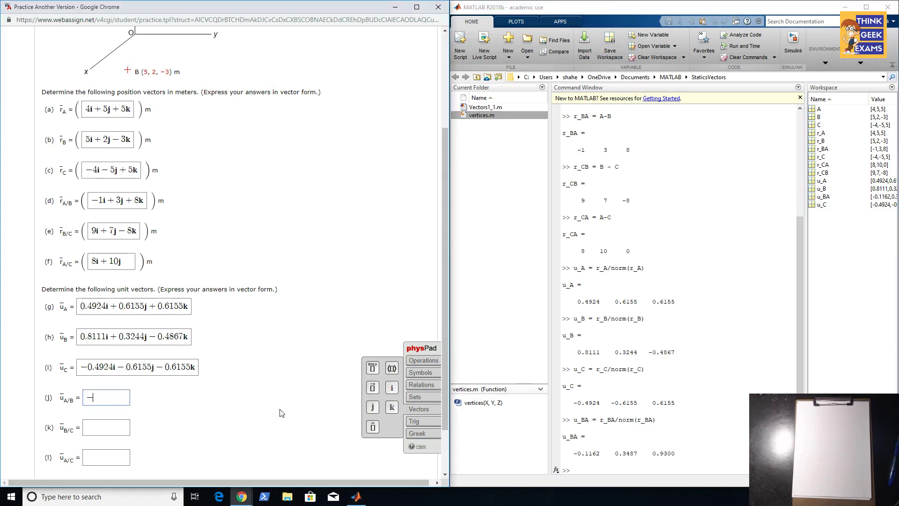
{"action": "type", "text": "0.1"}
{"action": "type", "text": "162"}
{"action": "left_click", "coordinate": [392, 389]}
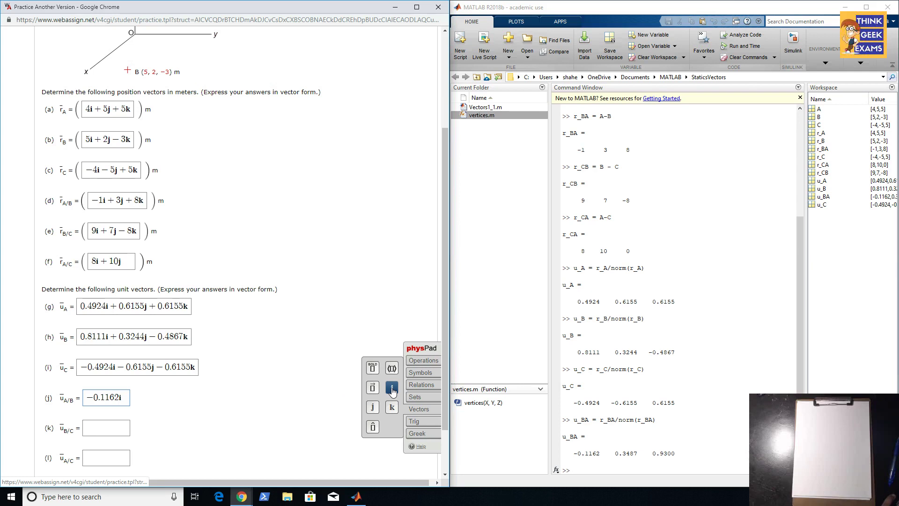
{"action": "type", "text": " + 0."}
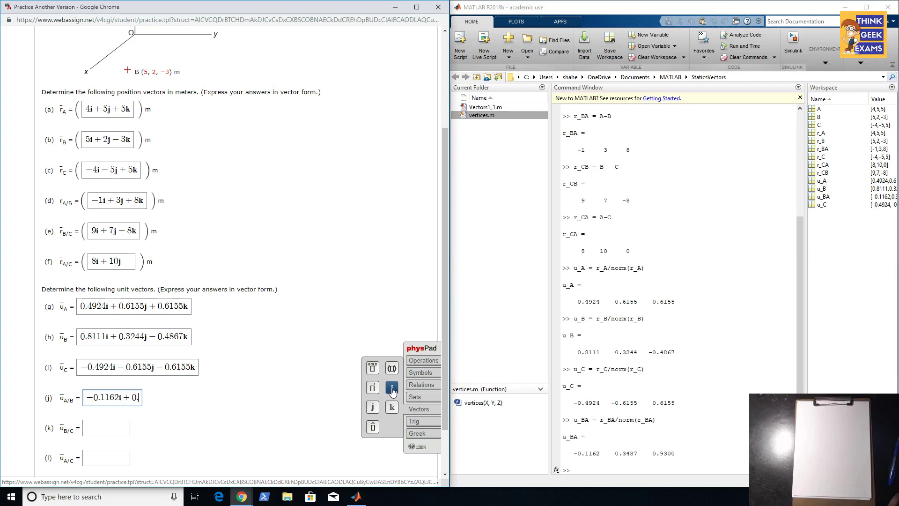
{"action": "type", "text": "348"}
{"action": "type", "text": "7"}
{"action": "left_click", "coordinate": [392, 387]}
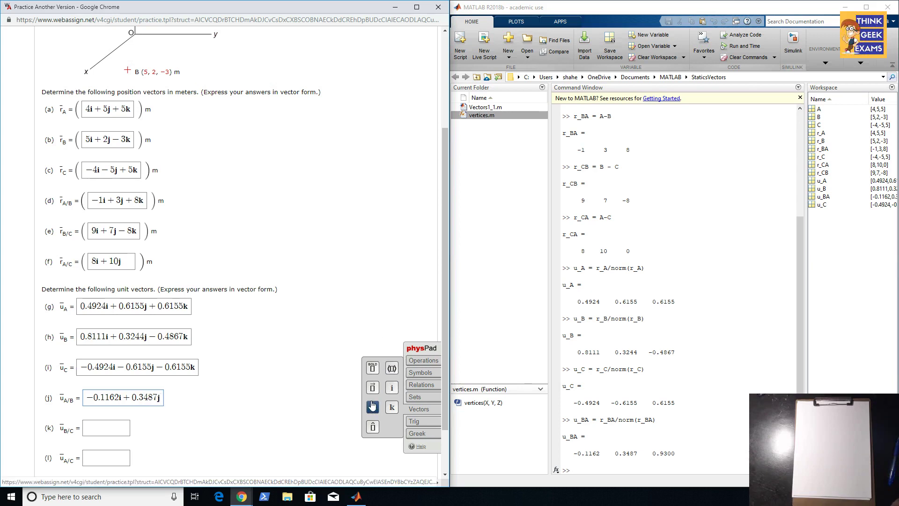
{"action": "type", "text": "+ 0.9"}
{"action": "type", "text": "3"}
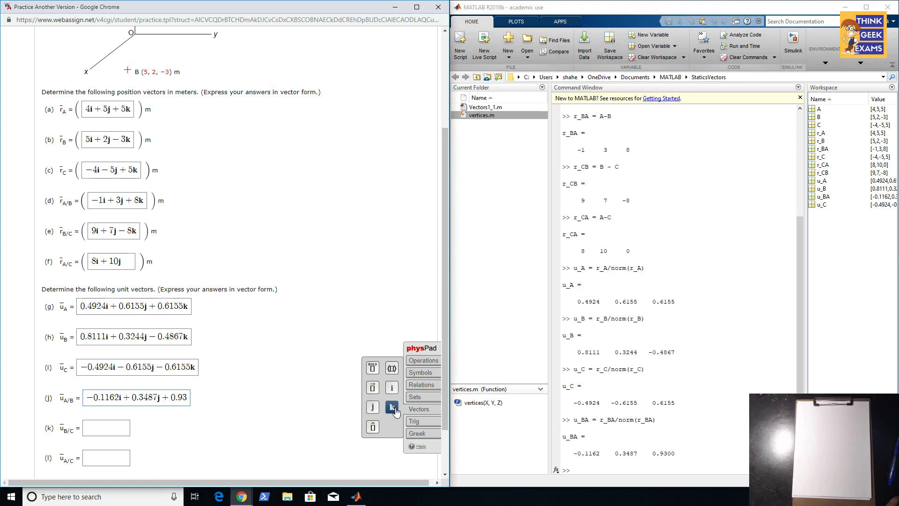
{"action": "left_click", "coordinate": [393, 408]}
{"action": "left_click", "coordinate": [105, 427]}
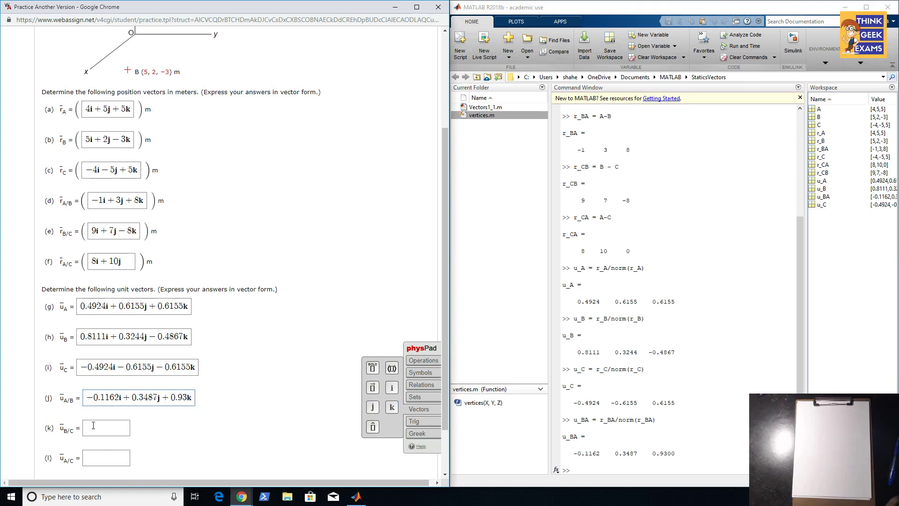
Replace BA with CB in the recalled command, giving u_CB = r_CB/norm(r_CB), and run it
{"action": "left_click", "coordinate": [623, 468]}
{"action": "key", "text": "Up"}
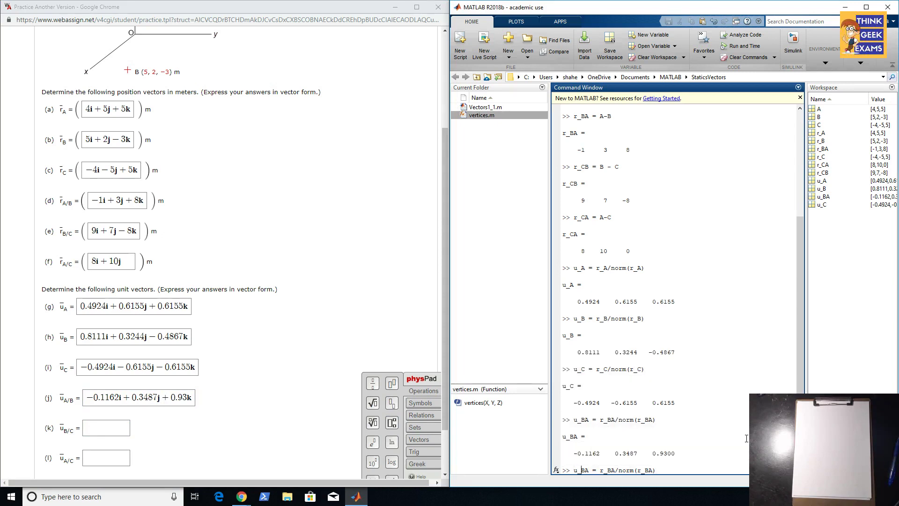
{"action": "key", "text": "shift+Right"}
{"action": "key", "text": "shift+Right"}
{"action": "type", "text": "CB"}
{"action": "key", "text": "shift+Right"}
{"action": "key", "text": "shift+Right"}
{"action": "type", "text": "CB"}
{"action": "key", "text": "shift+Right"}
{"action": "key", "text": "shift+Right"}
{"action": "type", "text": "CB"}
{"action": "key", "text": "Return"}
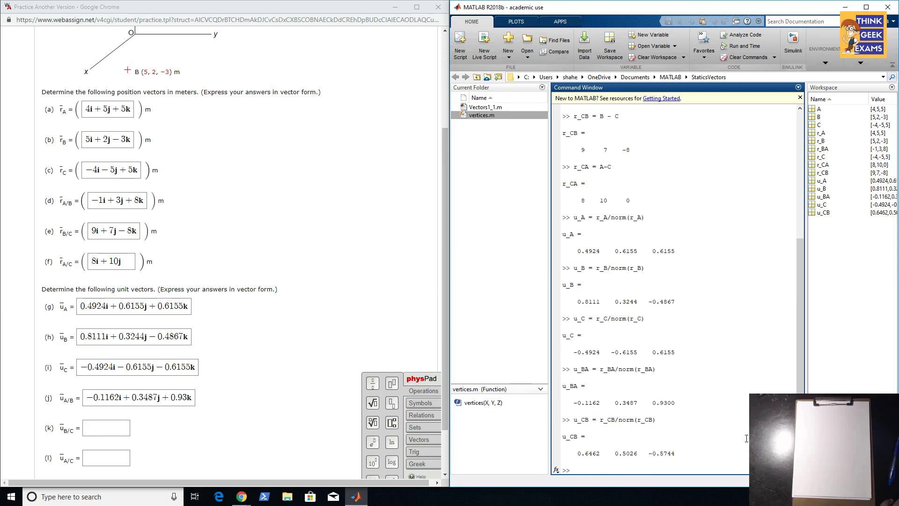
Enter 0.6462i + 0.5026j − 0.5744k in part (k) with physPad unit-vector symbols
{"action": "left_click", "coordinate": [154, 429]}
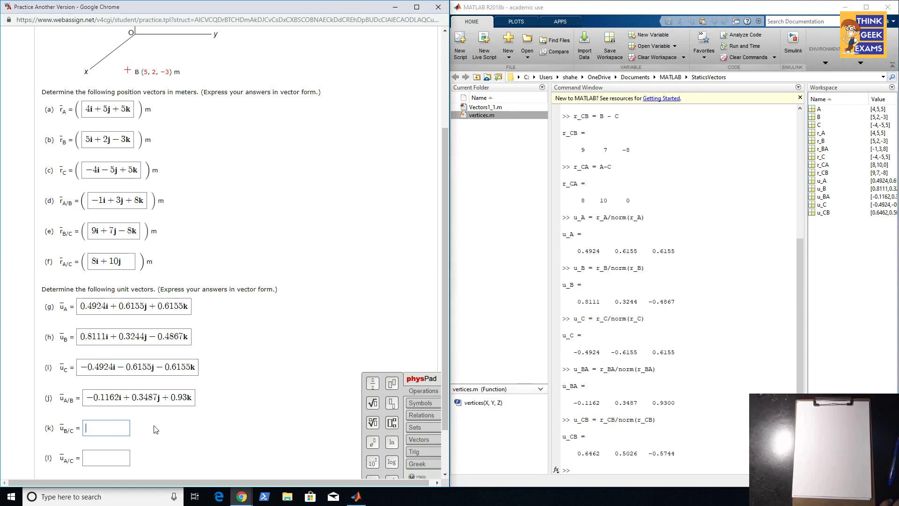
{"action": "type", "text": "0."}
{"action": "type", "text": "64"}
{"action": "type", "text": "62"}
{"action": "left_click", "coordinate": [418, 439]}
{"action": "left_click", "coordinate": [392, 418]}
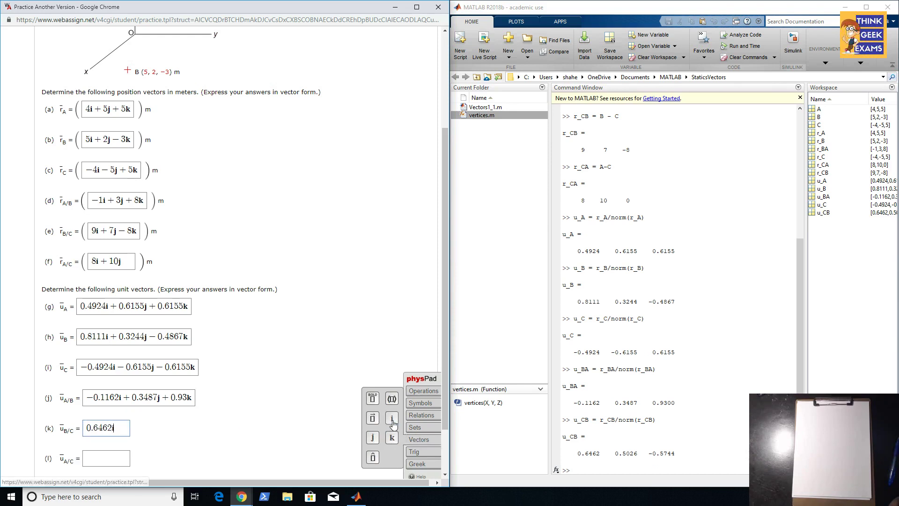
{"action": "type", "text": " + 0.5"}
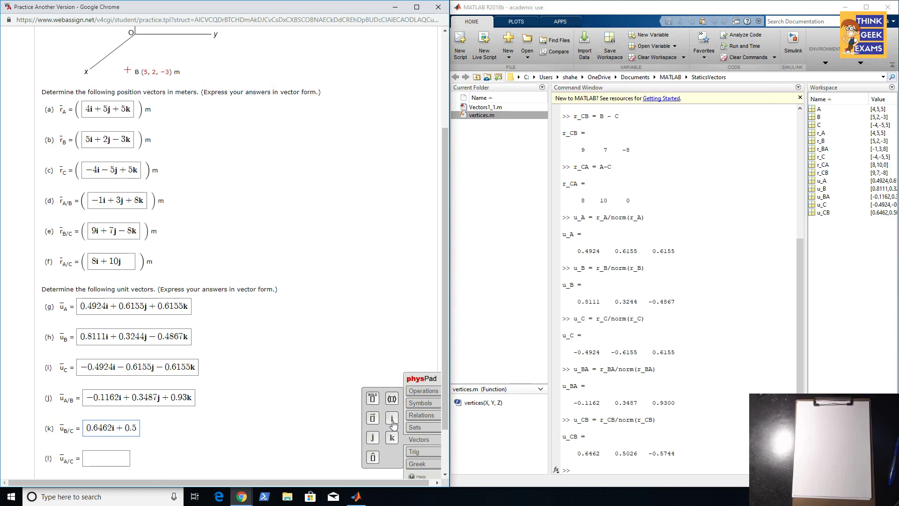
{"action": "type", "text": "026"}
{"action": "left_click", "coordinate": [372, 438]}
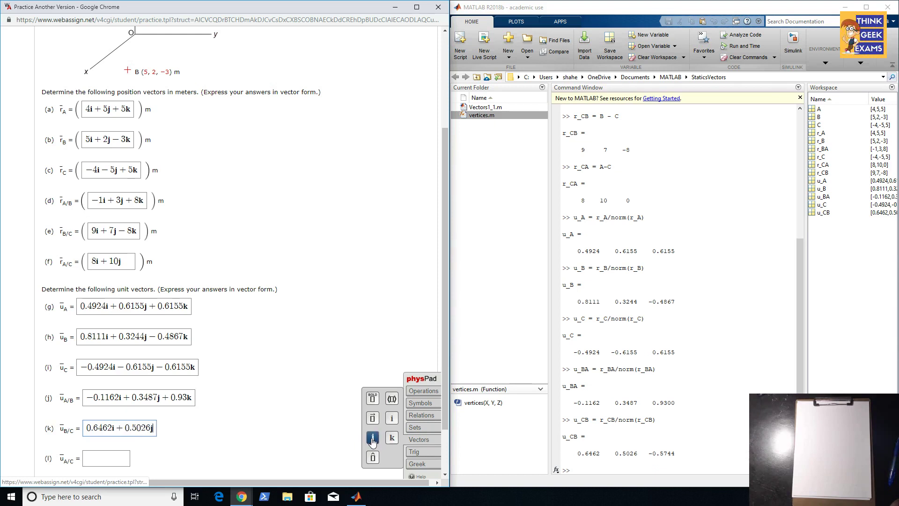
{"action": "type", "text": "- 0"}
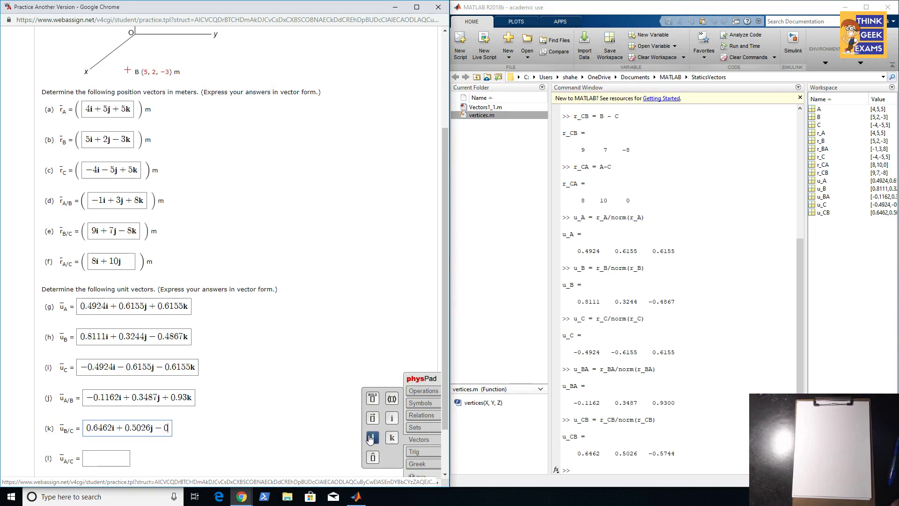
{"action": "type", "text": "."}
{"action": "type", "text": "57"}
{"action": "type", "text": "44"}
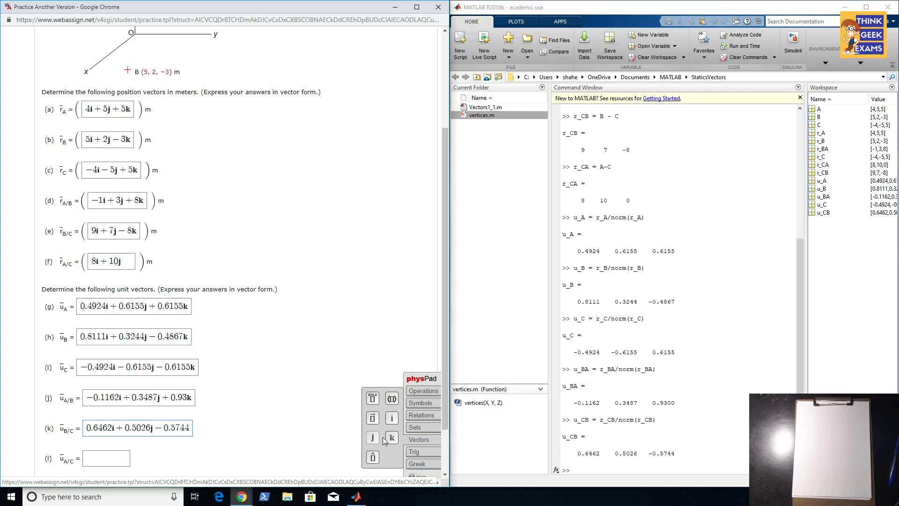
{"action": "left_click", "coordinate": [391, 438]}
{"action": "scroll", "coordinate": [204, 376], "scroll_direction": "down", "scroll_amount": 2}
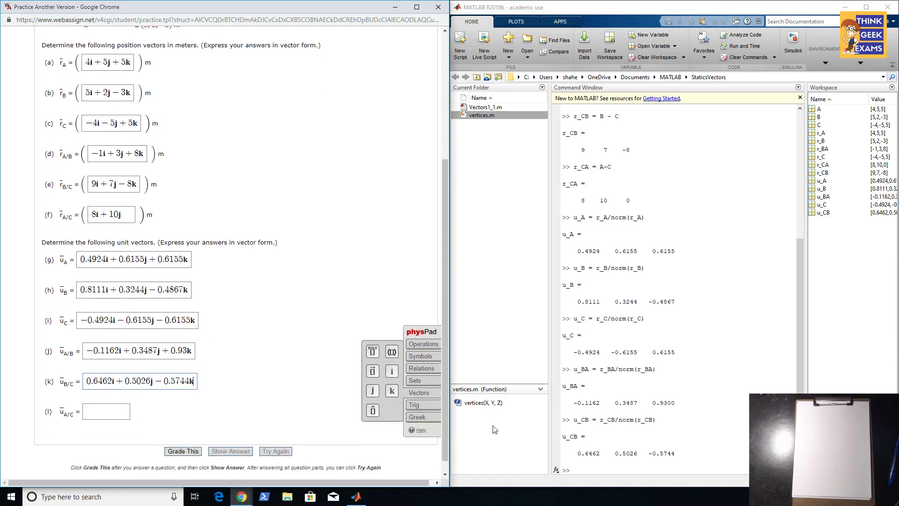
Edit the recalled u_CB command into u_CA = r_CA/norm(r_CA), giving 0.6247, 0.7809, 0
{"action": "left_click", "coordinate": [623, 467]}
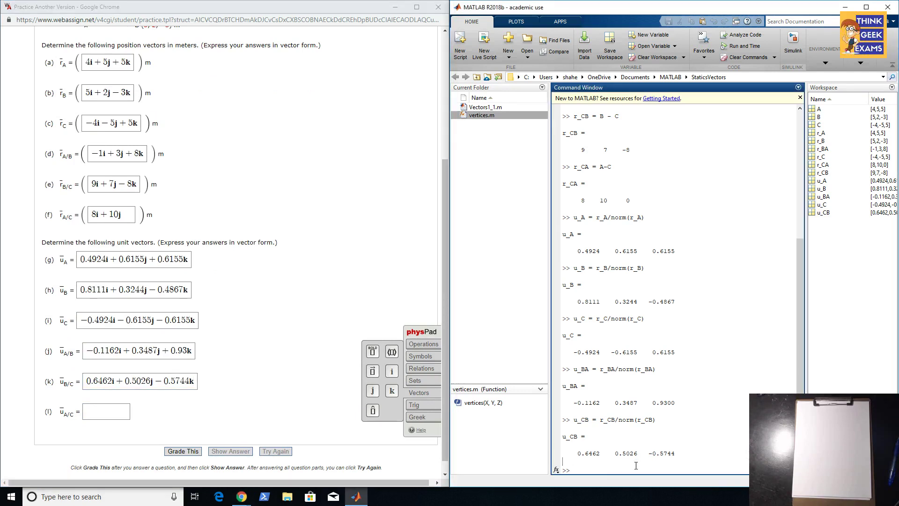
{"action": "key", "text": "Up"}
{"action": "key", "text": "Delete"}
{"action": "type", "text": "A"}
{"action": "key", "text": "Right"}
{"action": "key", "text": "Right"}
{"action": "key", "text": "Right"}
{"action": "key", "text": "Delete"}
{"action": "type", "text": "A"}
{"action": "key", "text": "Delete"}
{"action": "type", "text": "A"}
{"action": "key", "text": "Return"}
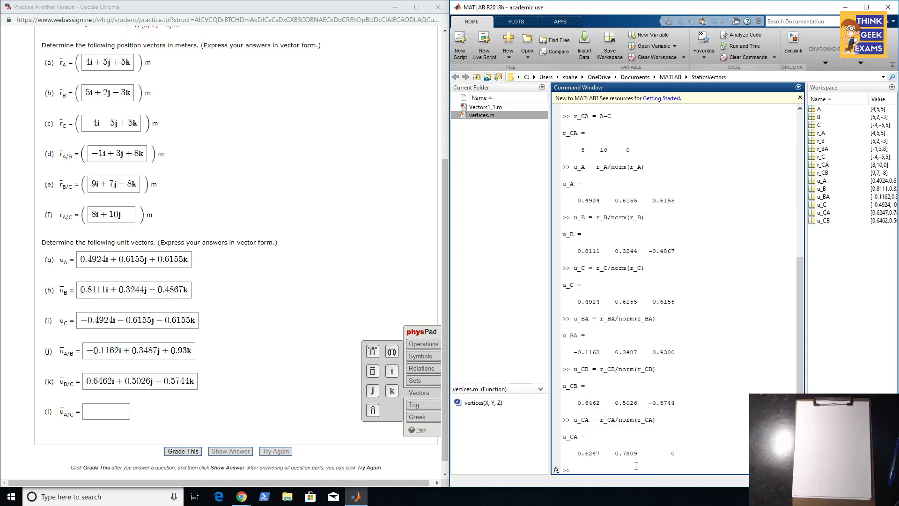
{"action": "left_click", "coordinate": [112, 412]}
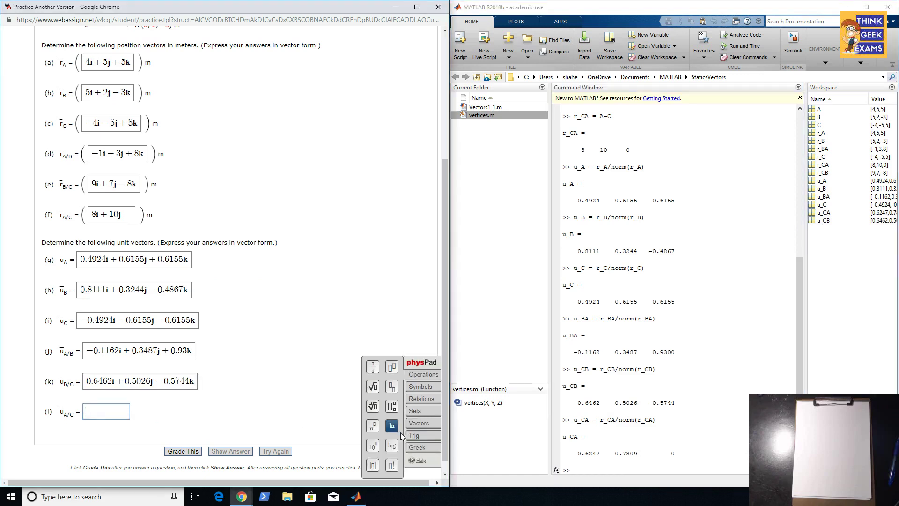
Enter 0.6247i + 0.7809j in the part (l) box using physPad vector symbols
{"action": "left_click", "coordinate": [419, 423]}
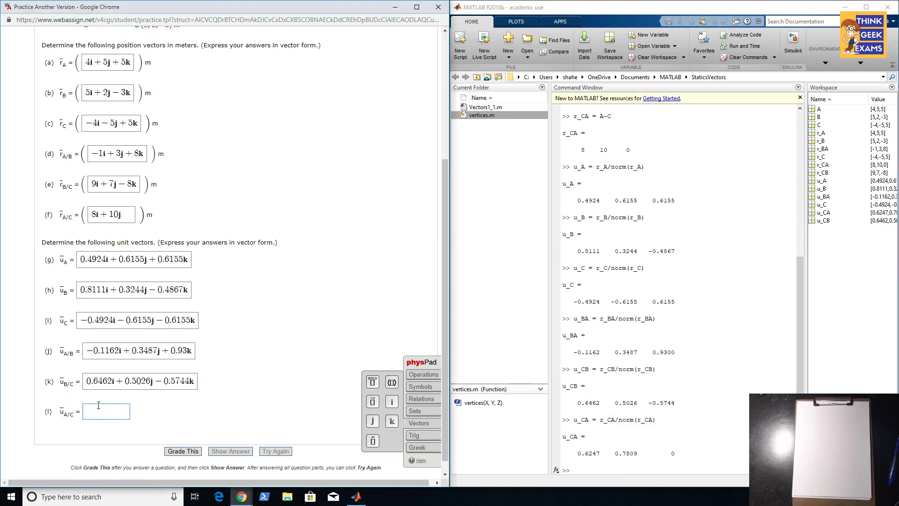
{"action": "type", "text": "0.6"}
{"action": "type", "text": "247"}
{"action": "left_click", "coordinate": [392, 403]}
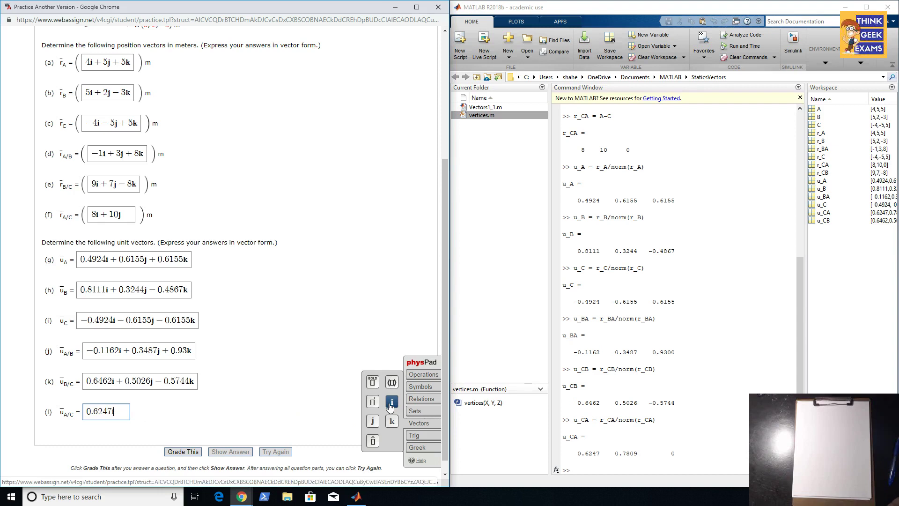
{"action": "type", "text": " + 0.7"}
{"action": "type", "text": "8"}
{"action": "type", "text": "09"}
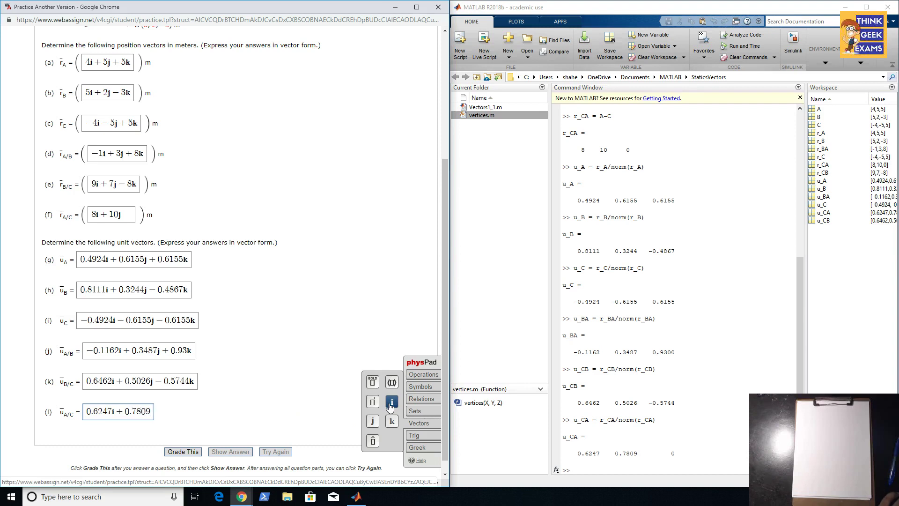
{"action": "left_click", "coordinate": [373, 422]}
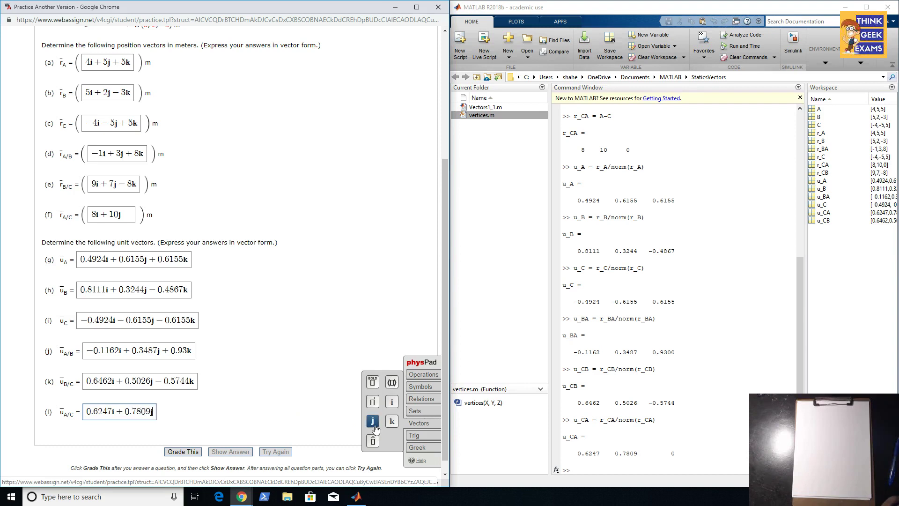
Grade the answers; everything is correct except u_C in part (i)
{"action": "left_click", "coordinate": [183, 452]}
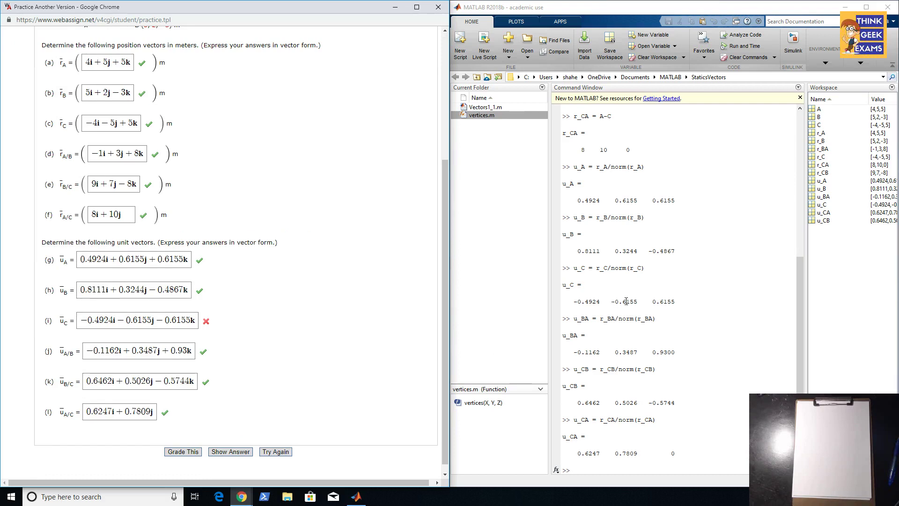
Change part (i)'s k component to +0.6155k and regrade
{"action": "left_click", "coordinate": [159, 319]}
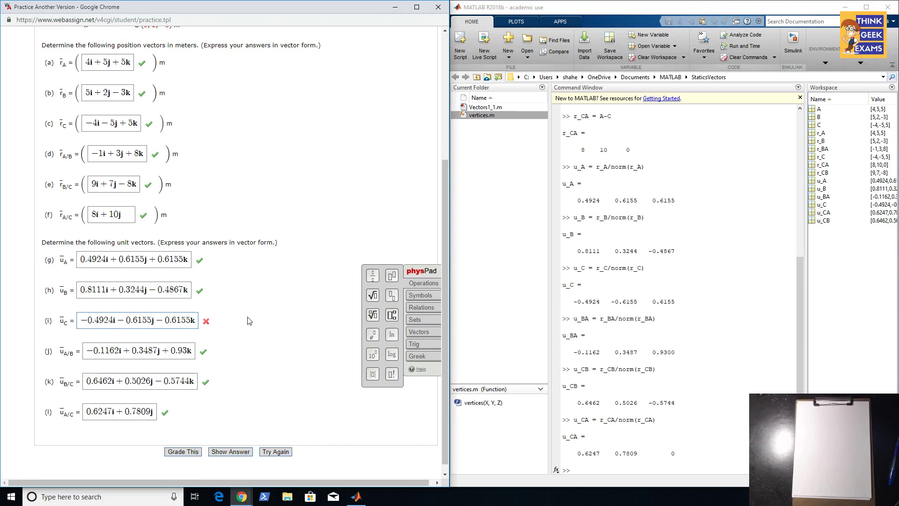
{"action": "key", "text": "Delete"}
{"action": "type", "text": "+"}
{"action": "left_click", "coordinate": [184, 452]}
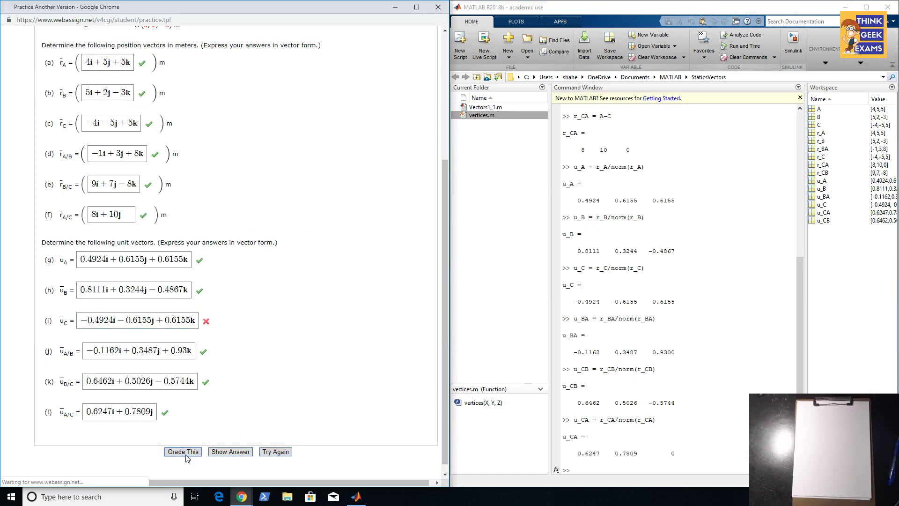
{"action": "scroll", "coordinate": [297, 372], "scroll_direction": "up", "scroll_amount": 2}
{"action": "scroll", "coordinate": [298, 372], "scroll_direction": "up", "scroll_amount": 5}
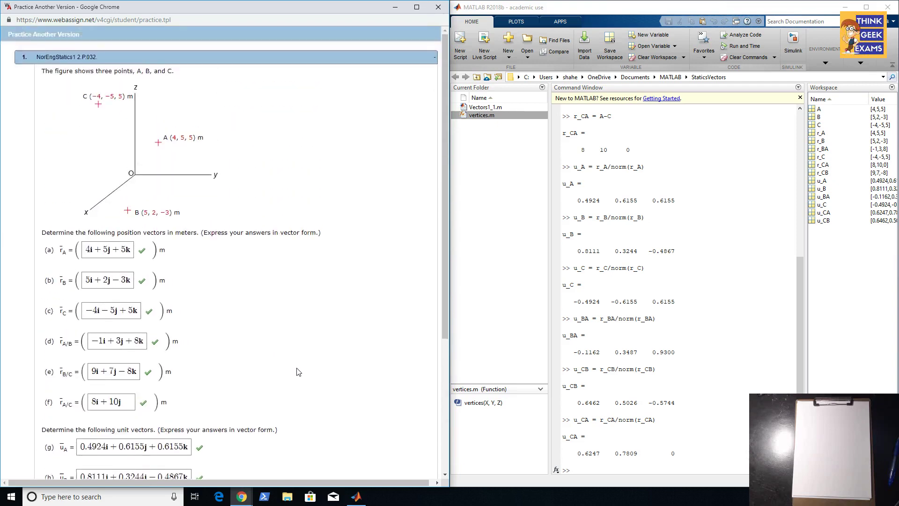
{"action": "scroll", "coordinate": [297, 372], "scroll_direction": "down", "scroll_amount": 5}
{"action": "scroll", "coordinate": [298, 372], "scroll_direction": "down", "scroll_amount": 1}
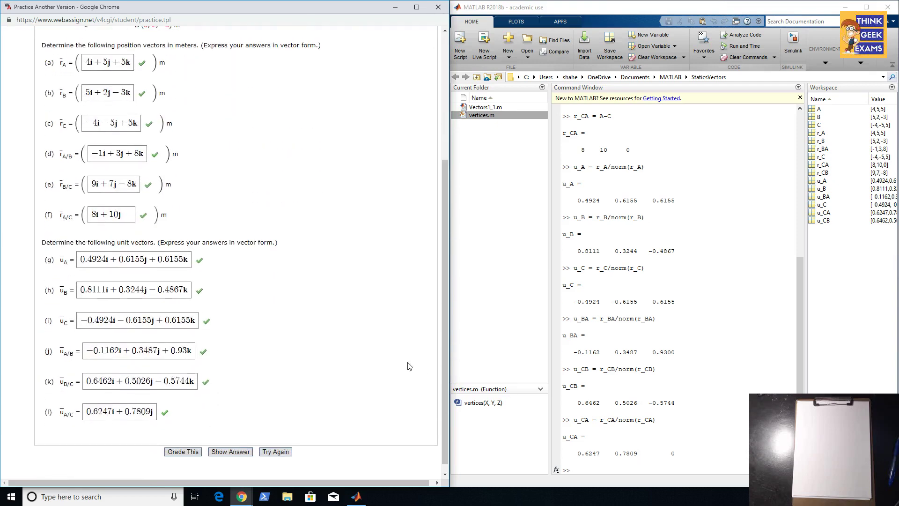